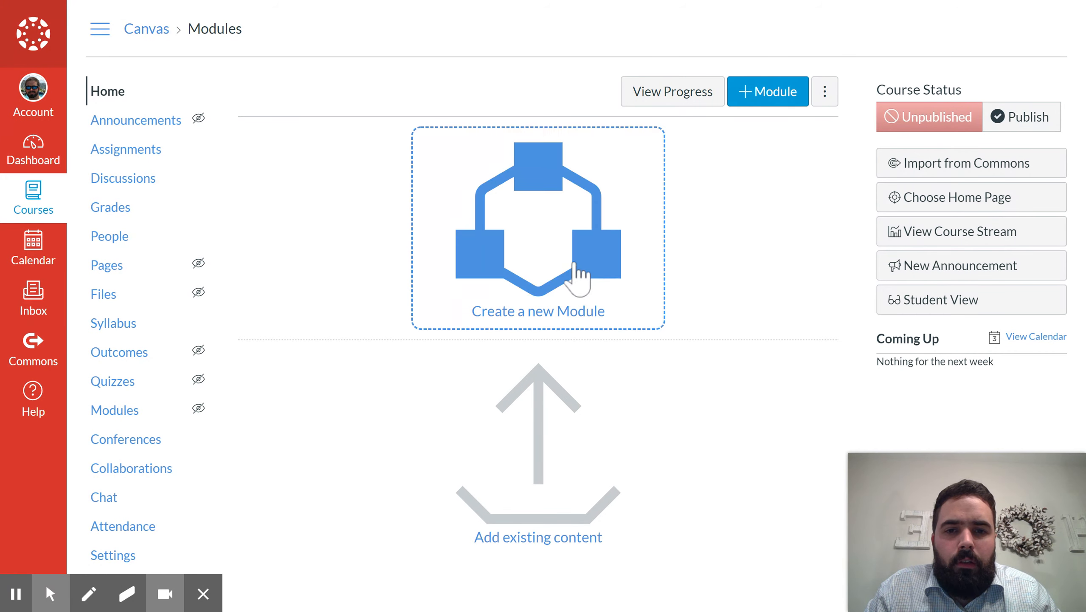
- Add a new module named "Unit 1" to the course
{"action": "left_click", "coordinate": [770, 103]}
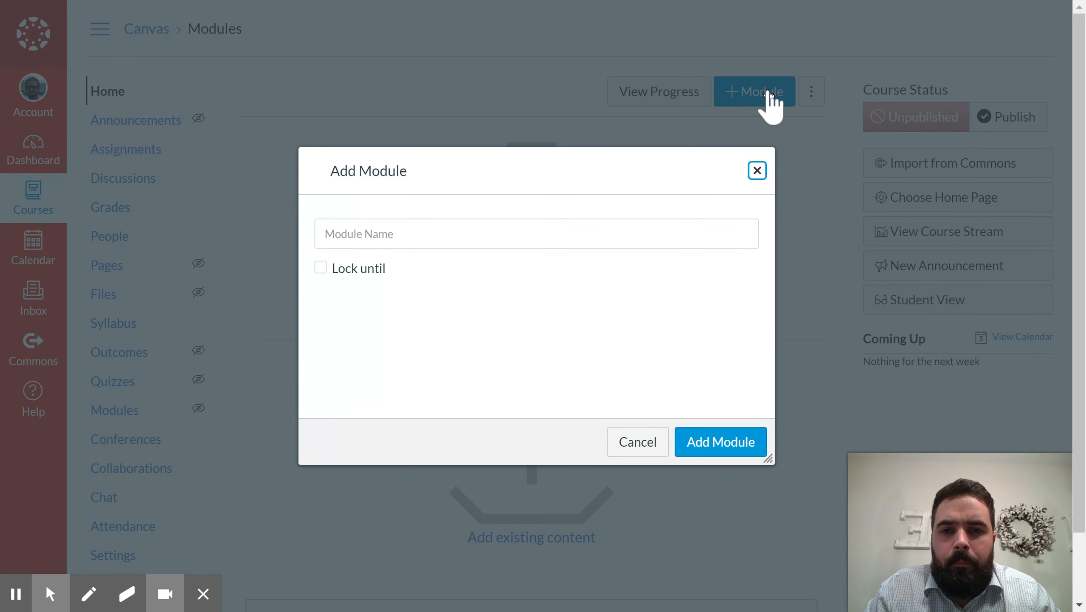
{"action": "left_click", "coordinate": [655, 233]}
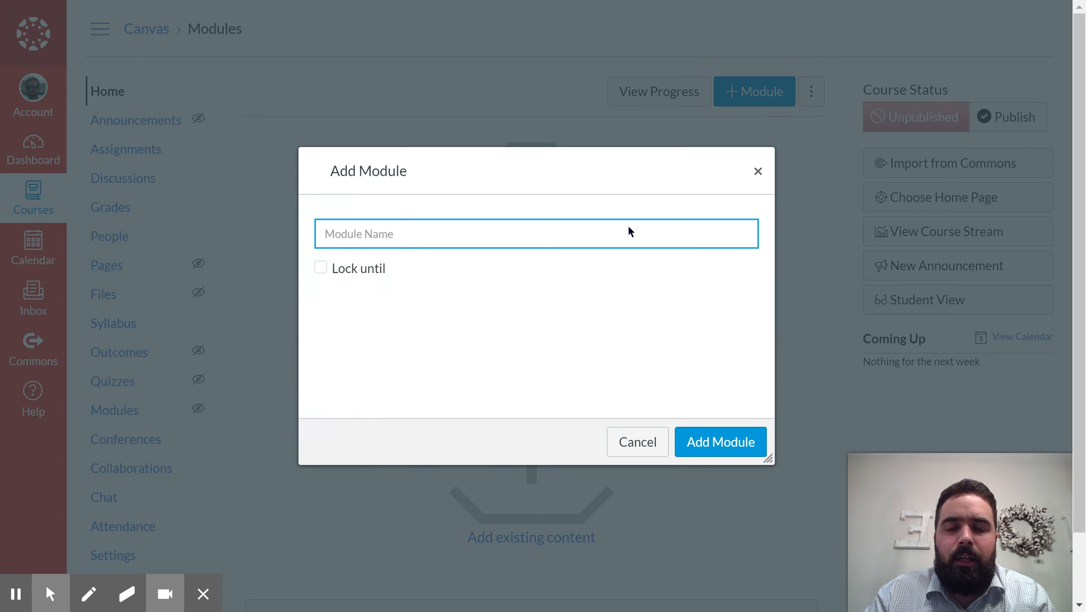
{"action": "type", "text": "Unit"}
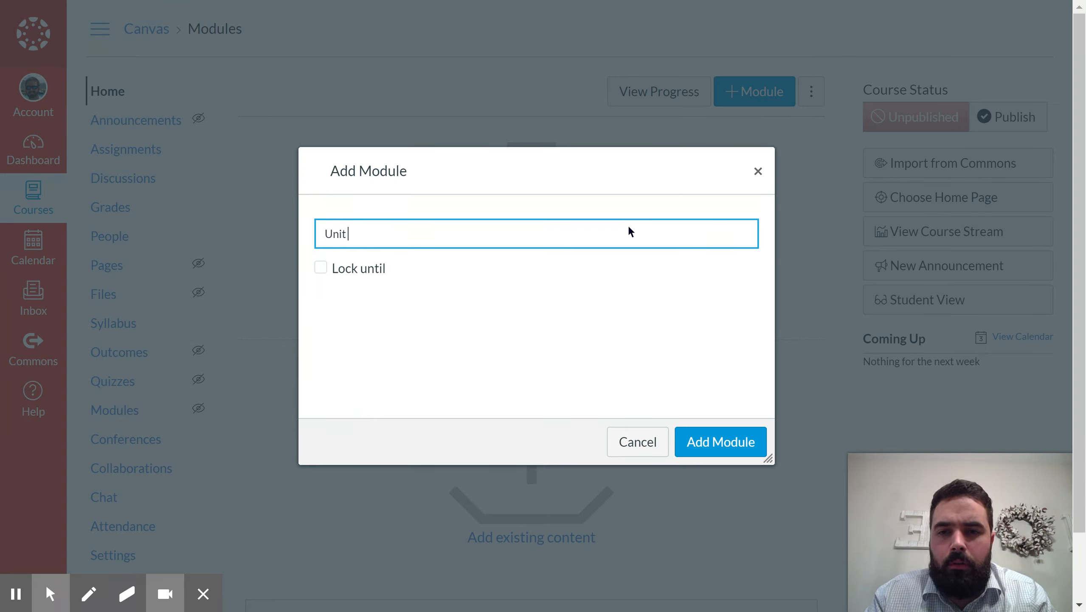
{"action": "type", "text": " 1"}
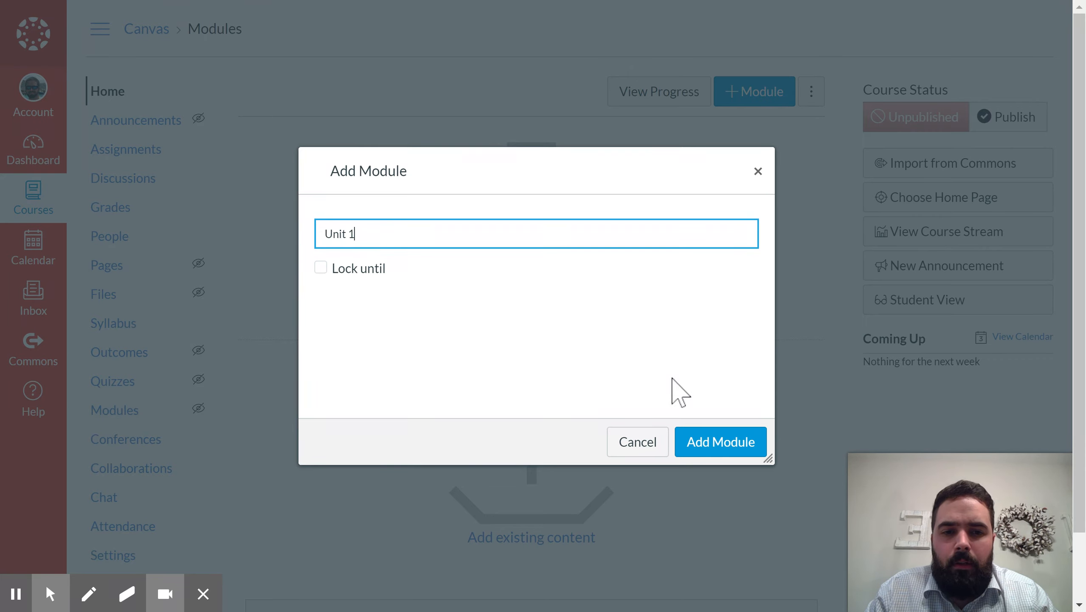
{"action": "left_click", "coordinate": [710, 440]}
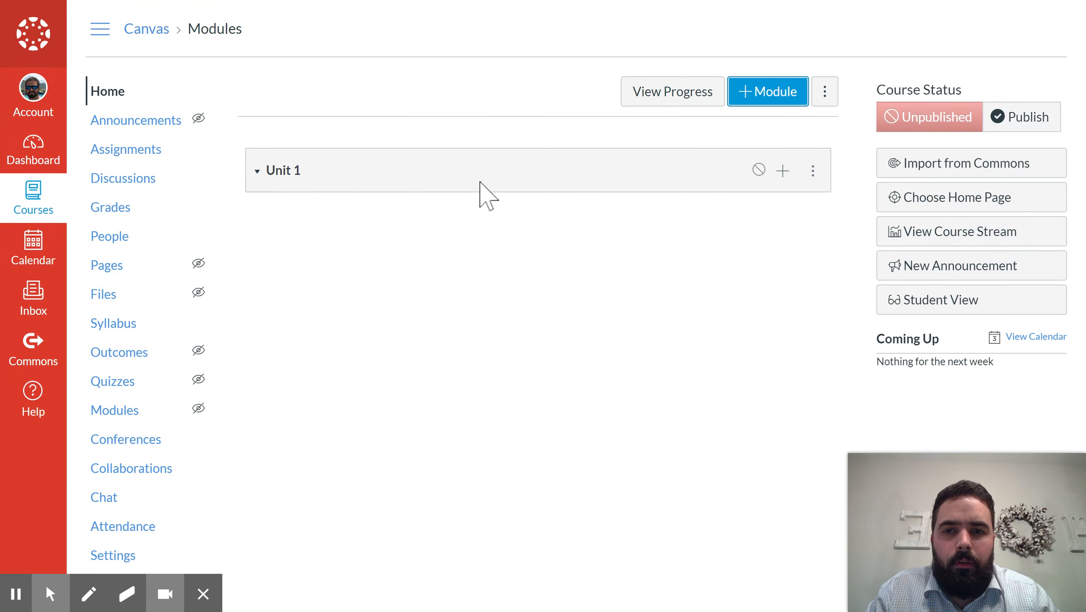
- Start a second module named "Unit 2" and lock it until Aug 24, 2020
{"action": "left_click", "coordinate": [772, 92]}
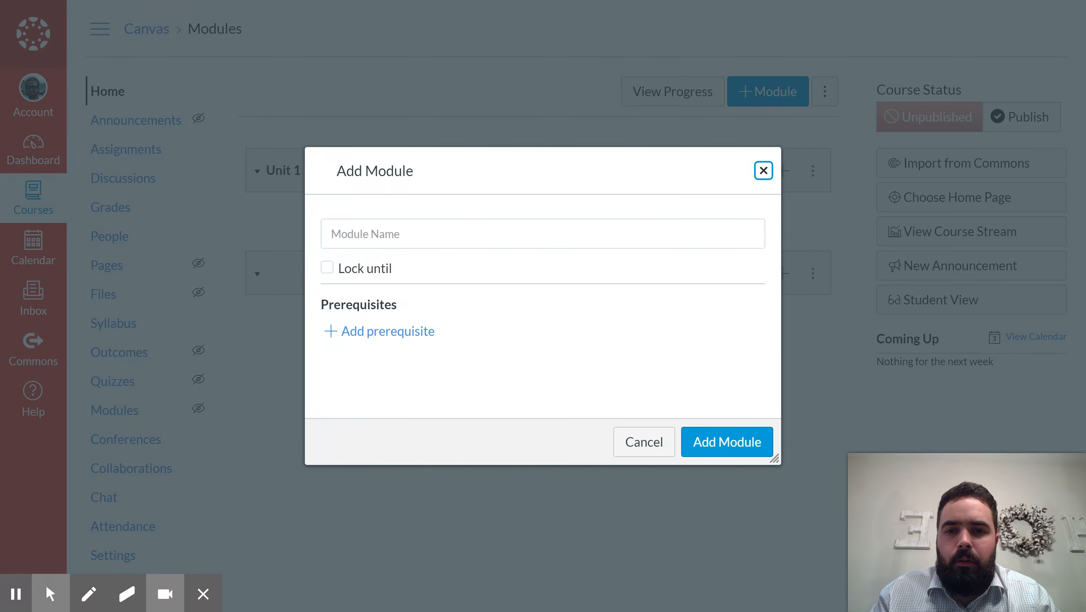
{"action": "left_click", "coordinate": [476, 233]}
{"action": "type", "text": "Unit 2"}
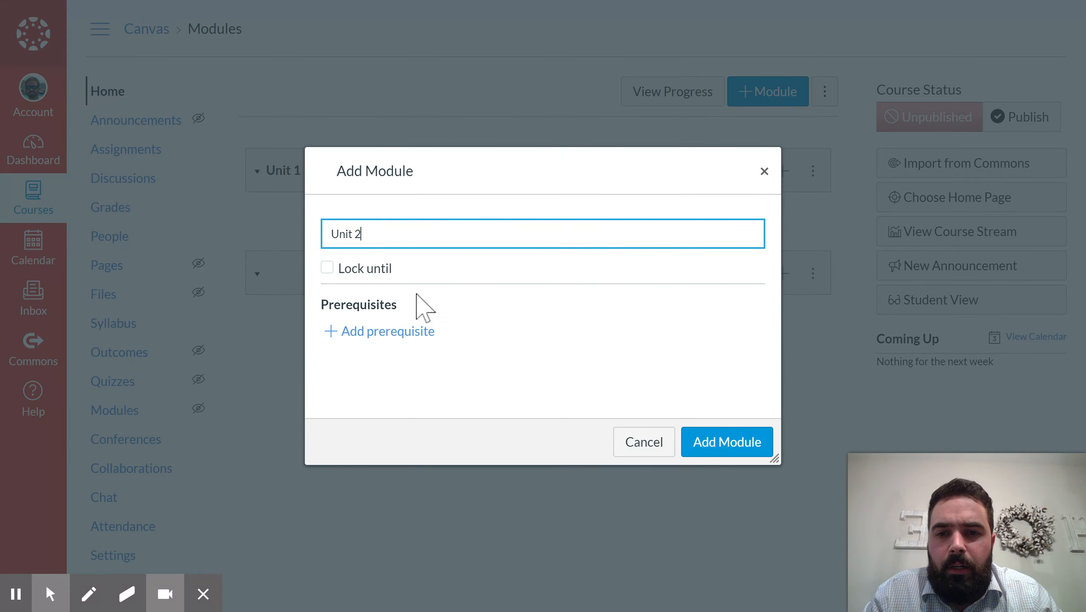
{"action": "left_click", "coordinate": [338, 270]}
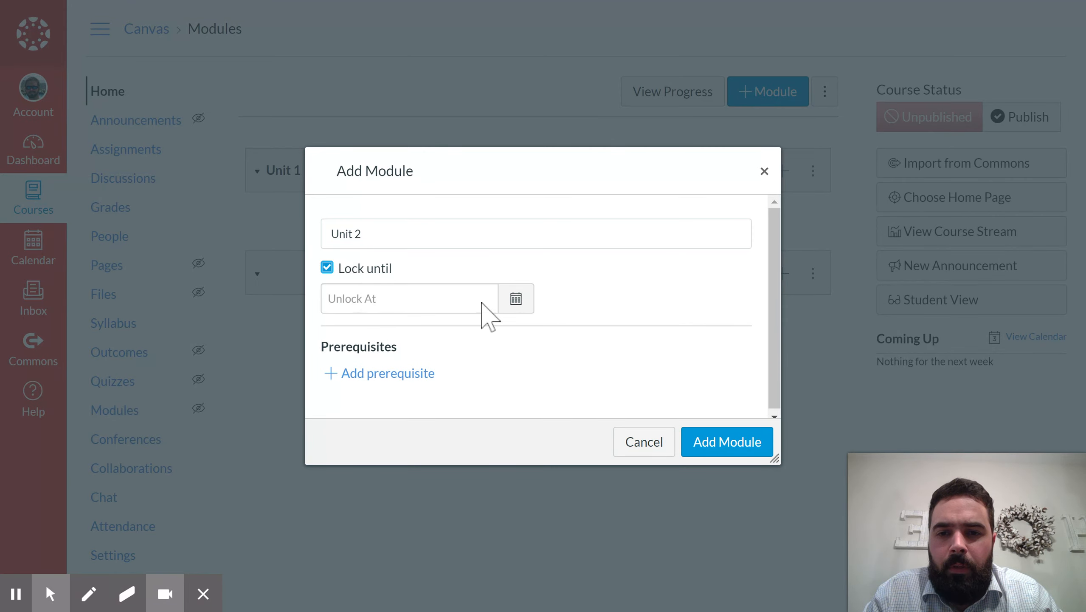
{"action": "left_click", "coordinate": [516, 299]}
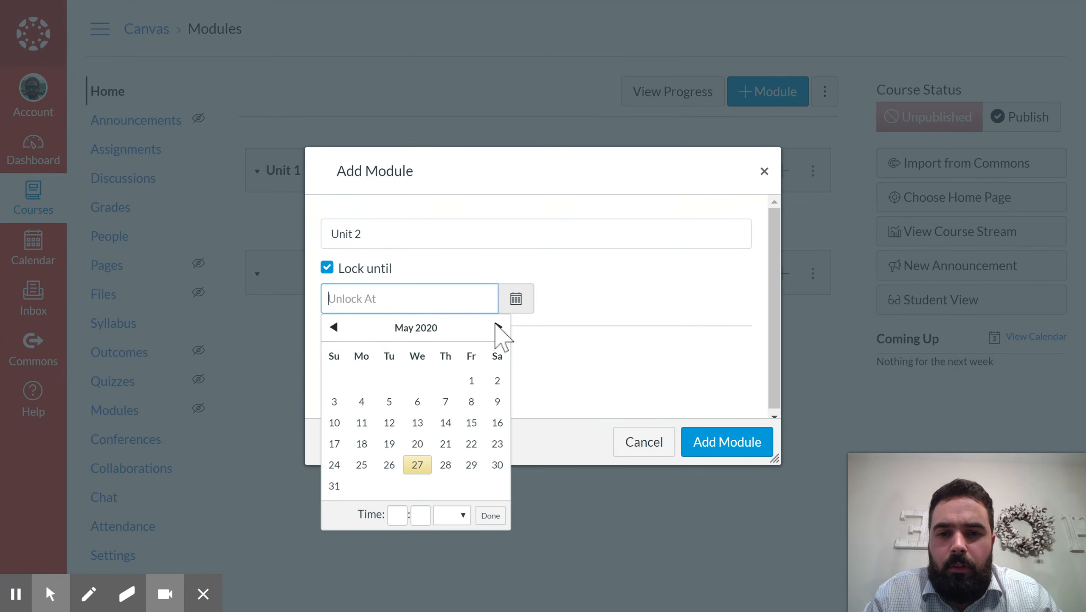
{"action": "left_click", "coordinate": [498, 326]}
{"action": "left_click", "coordinate": [498, 326]}
{"action": "left_click", "coordinate": [497, 326]}
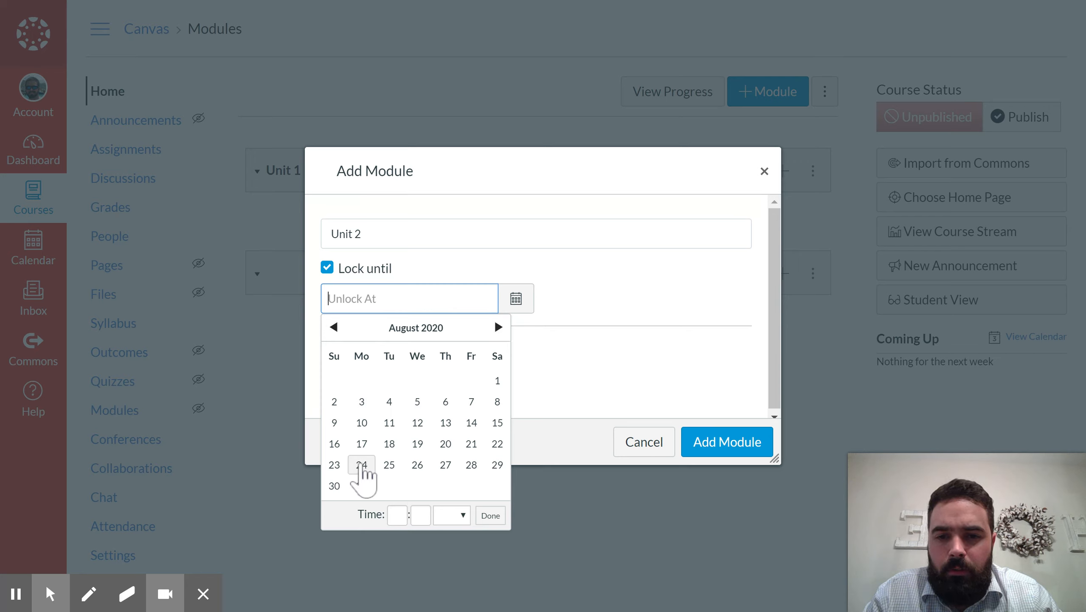
{"action": "left_click", "coordinate": [362, 464]}
{"action": "left_click", "coordinate": [731, 309]}
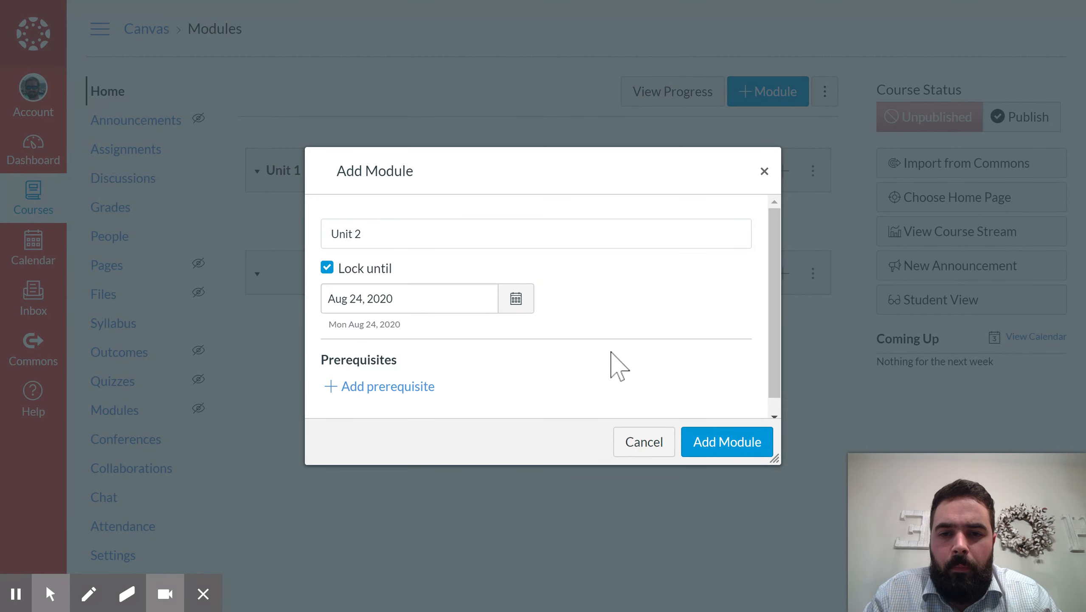
- Set Unit 1 as the prerequisite for the Unit 2 module and add the module to the course
{"action": "left_click", "coordinate": [412, 387]}
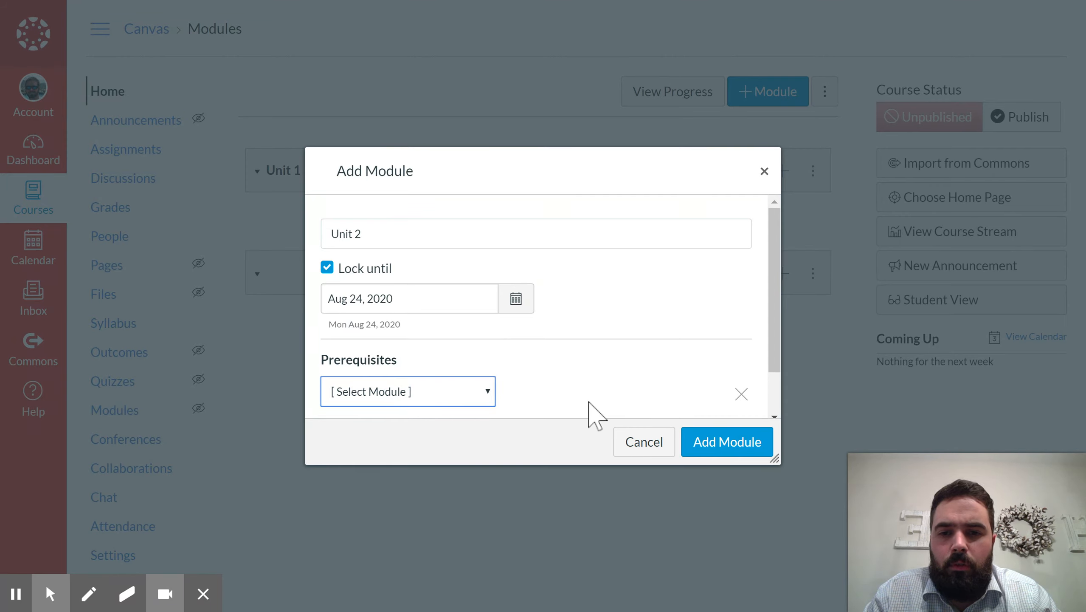
{"action": "left_click", "coordinate": [476, 392]}
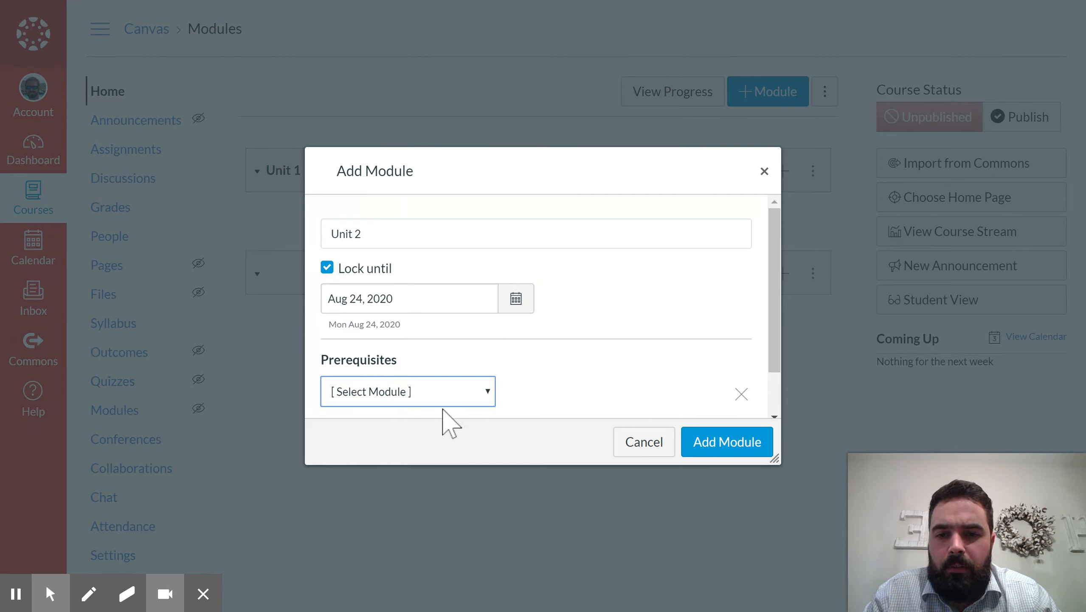
{"action": "left_click", "coordinate": [444, 417]}
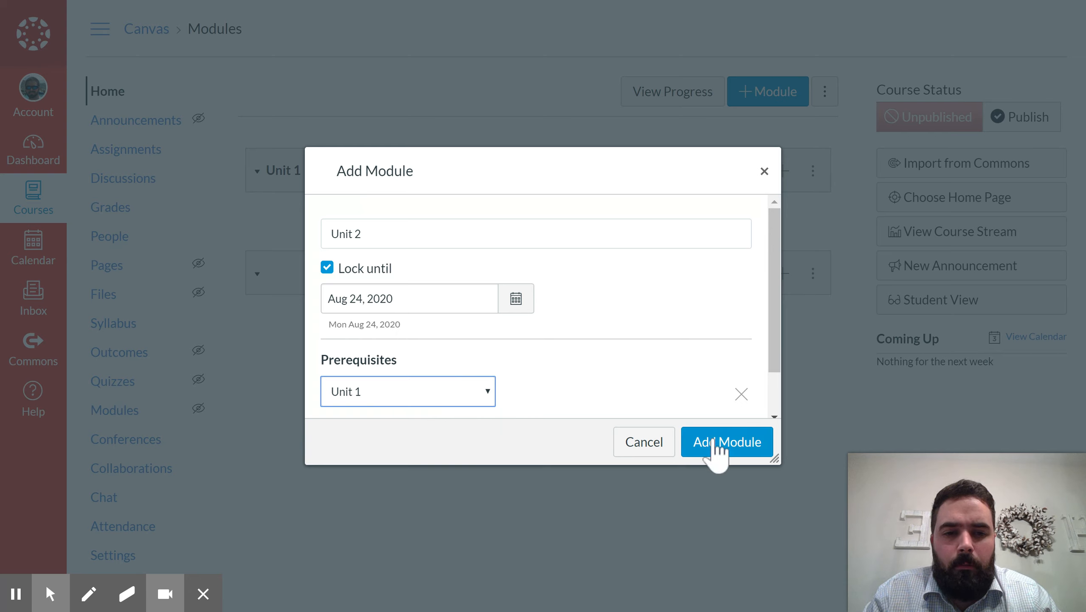
{"action": "left_click", "coordinate": [715, 445]}
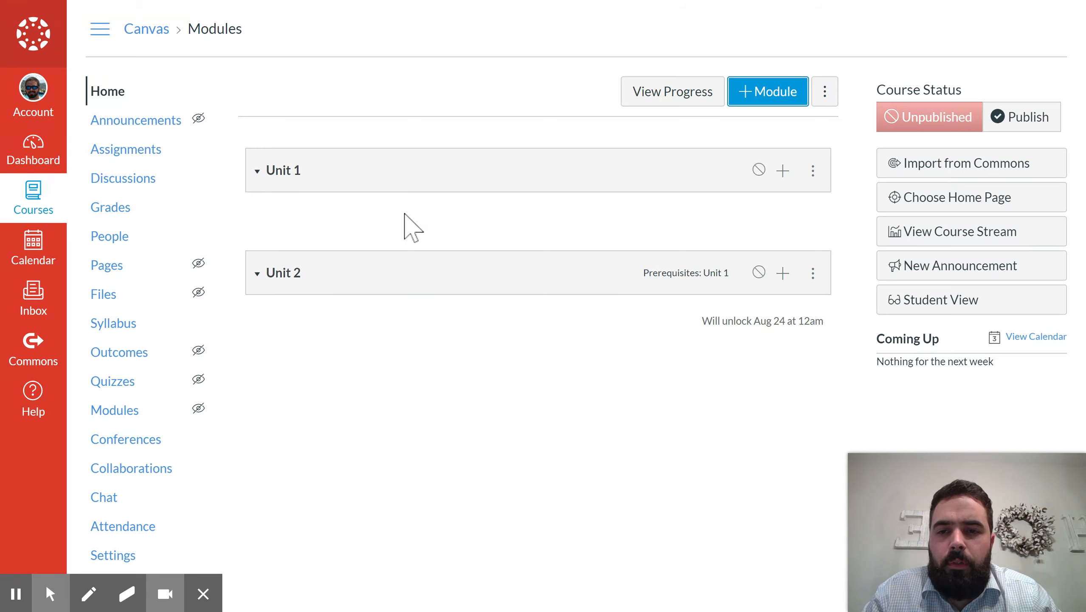
{"action": "left_click", "coordinate": [292, 283]}
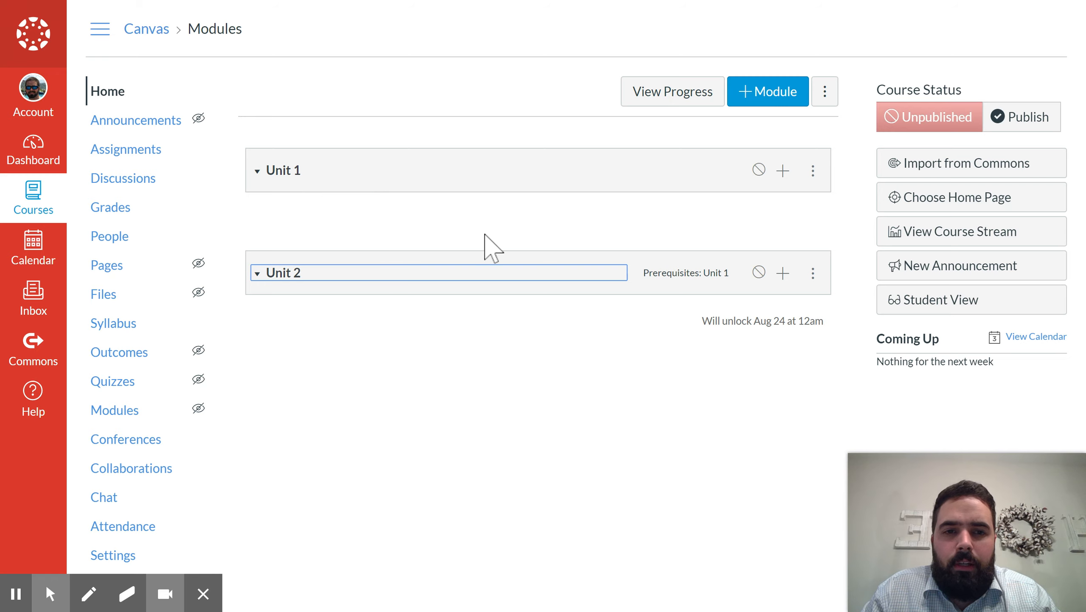
{"action": "left_click", "coordinate": [259, 176]}
{"action": "left_click", "coordinate": [259, 175]}
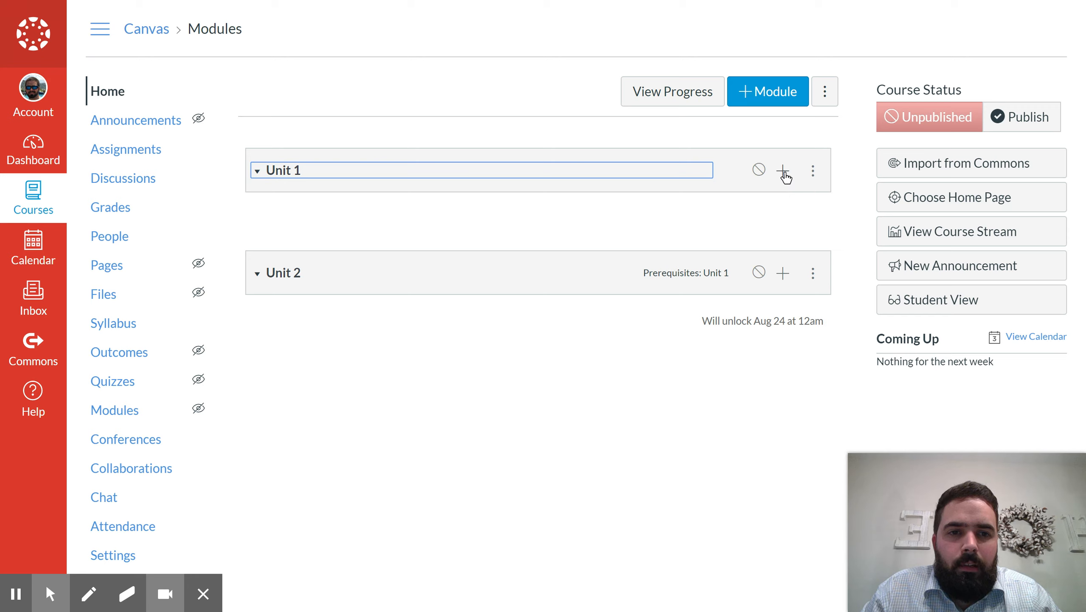
{"action": "left_click", "coordinate": [814, 171]}
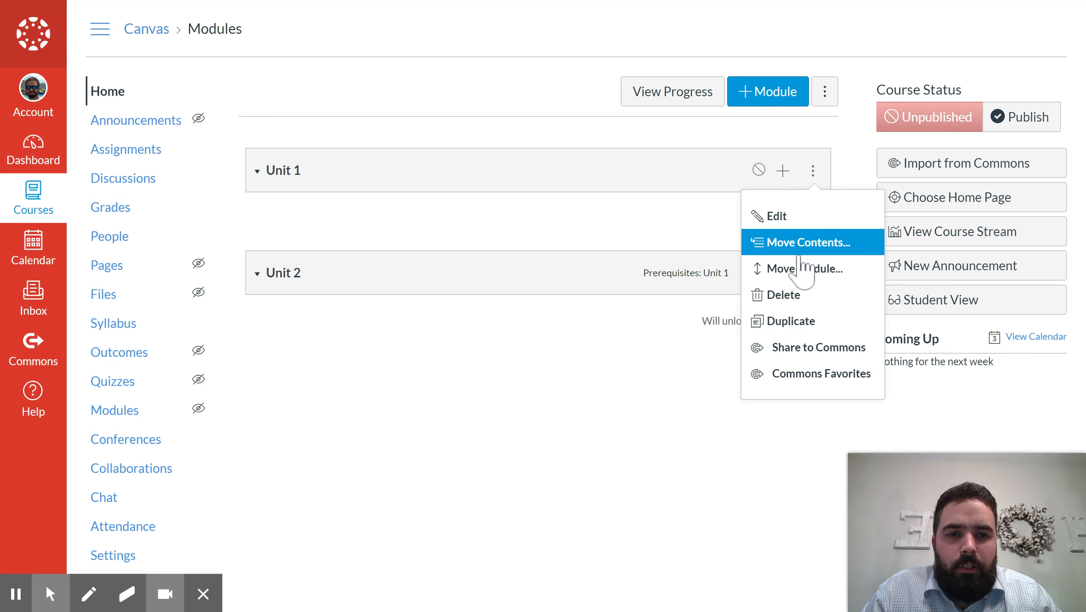
{"action": "left_click", "coordinate": [556, 232]}
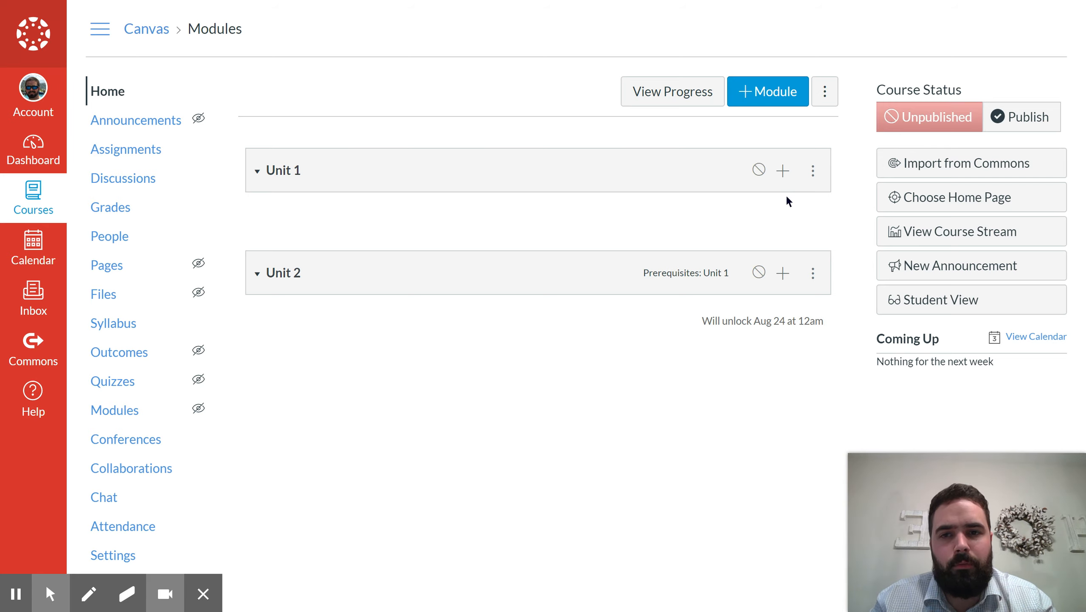
{"action": "left_click", "coordinate": [783, 170]}
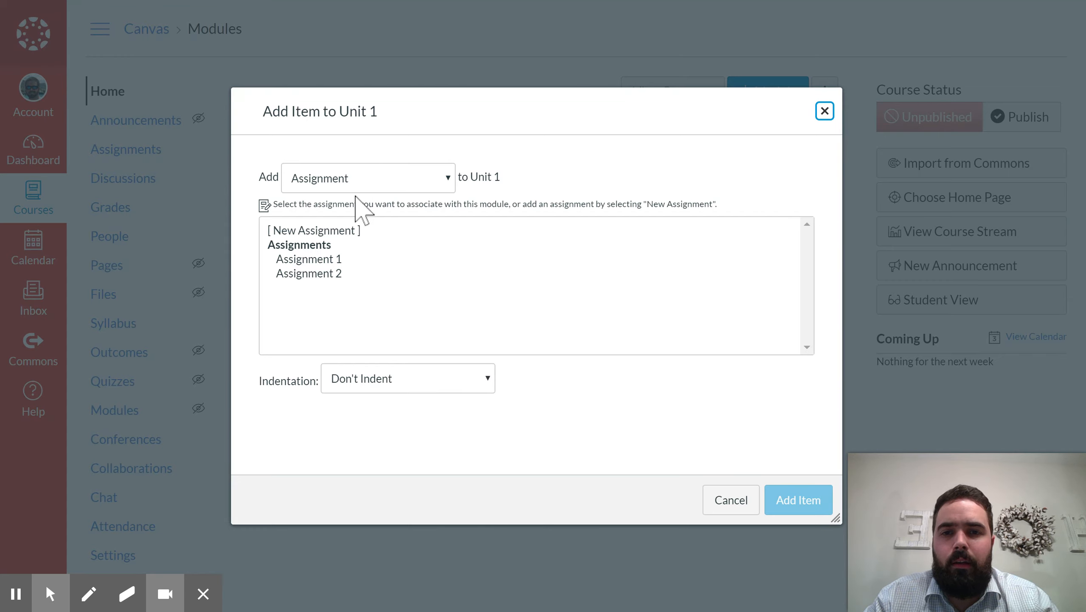
{"action": "left_click", "coordinate": [361, 177]}
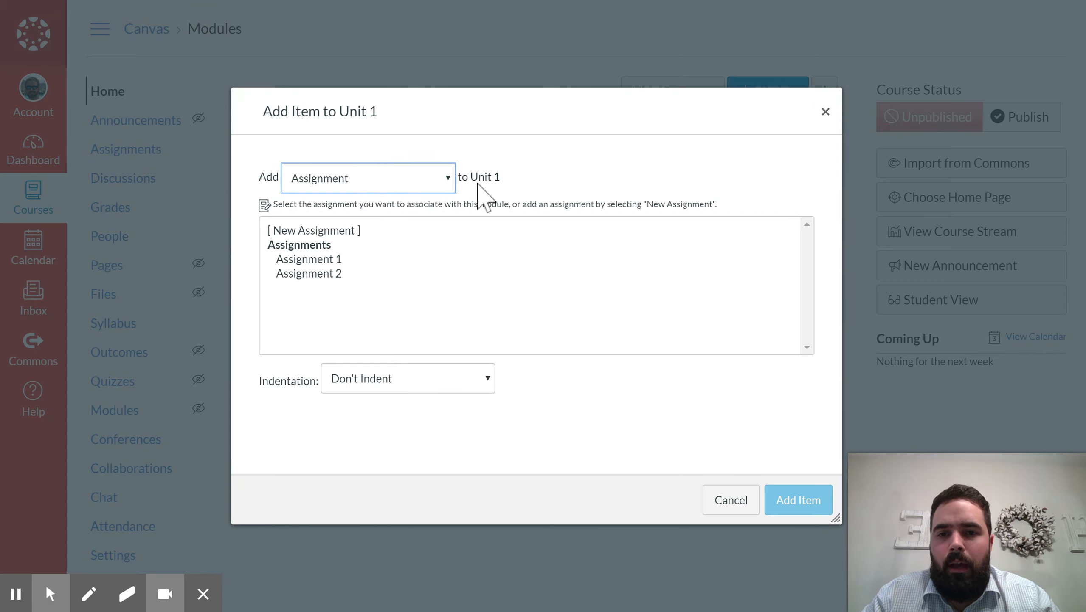
{"action": "left_click", "coordinate": [506, 179]}
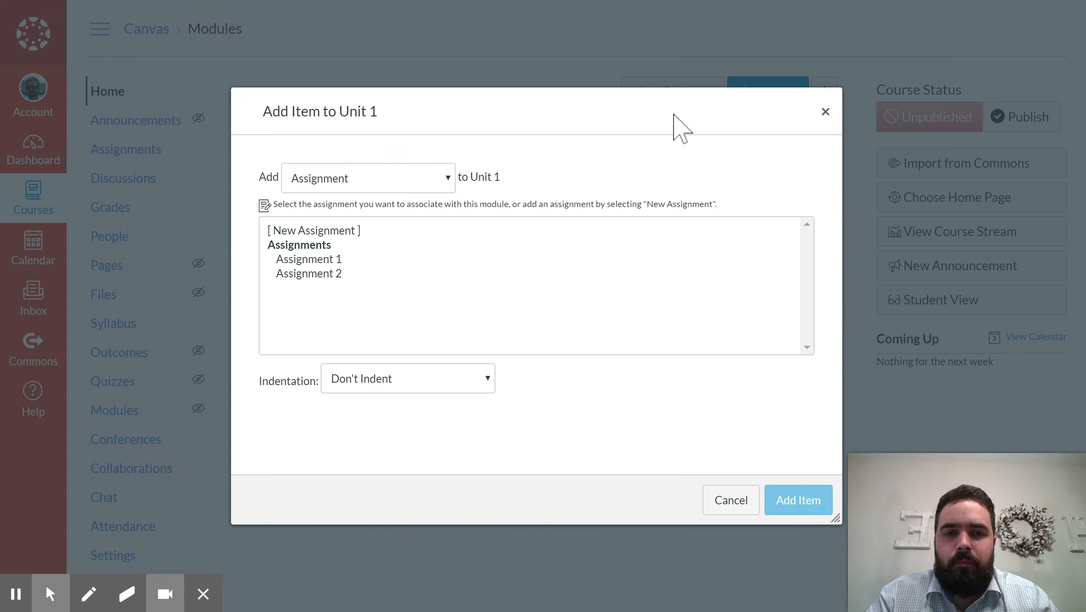
{"action": "left_click", "coordinate": [825, 112]}
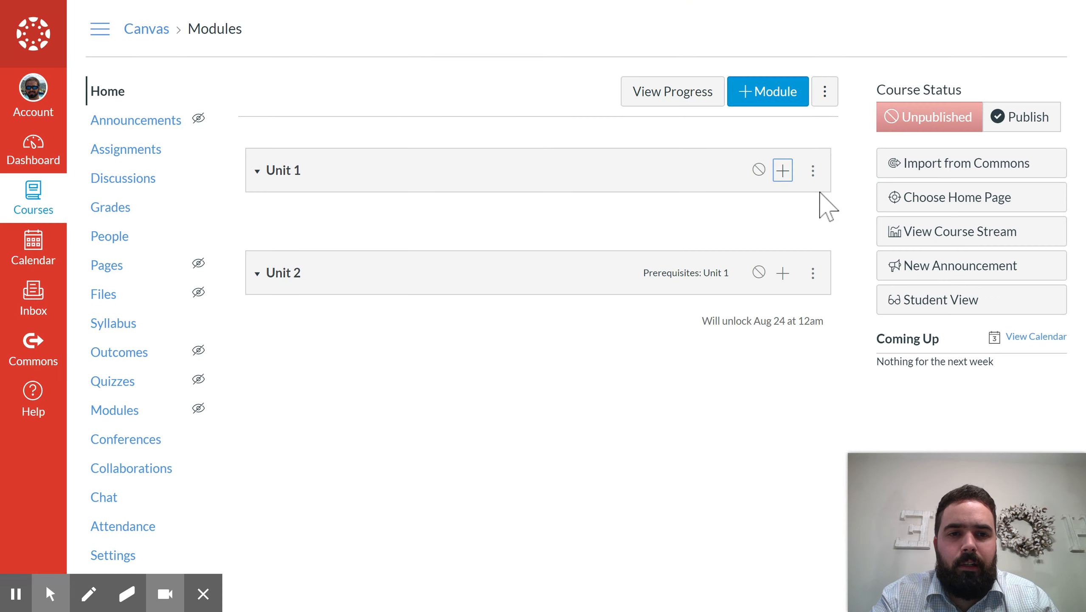
- Add a text header "Helpful videos" to the Unit 1 module, indented 1 level
{"action": "left_click", "coordinate": [783, 170]}
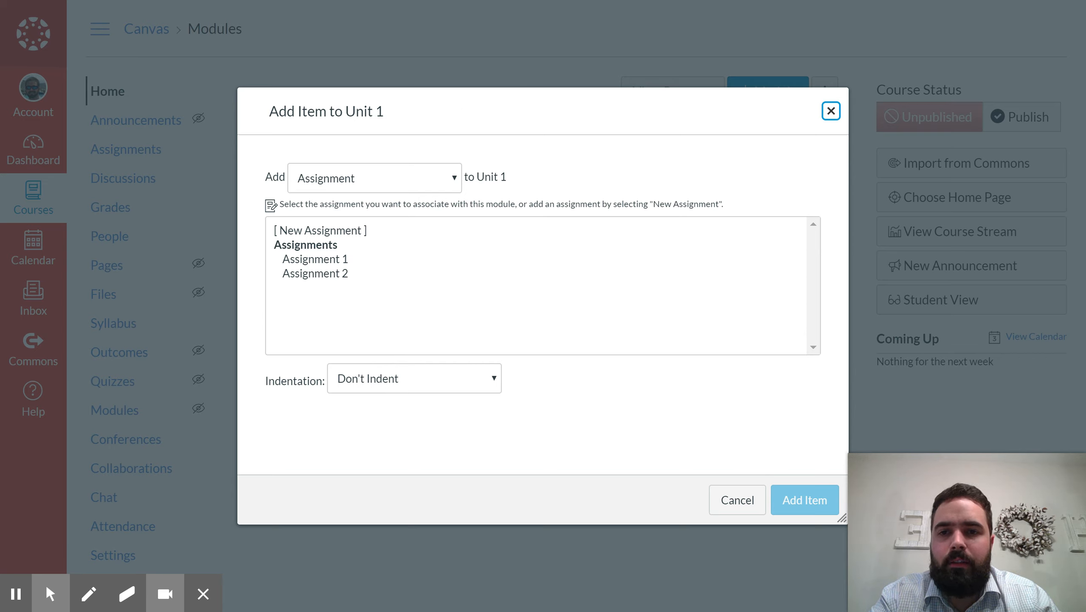
{"action": "left_click", "coordinate": [324, 177]}
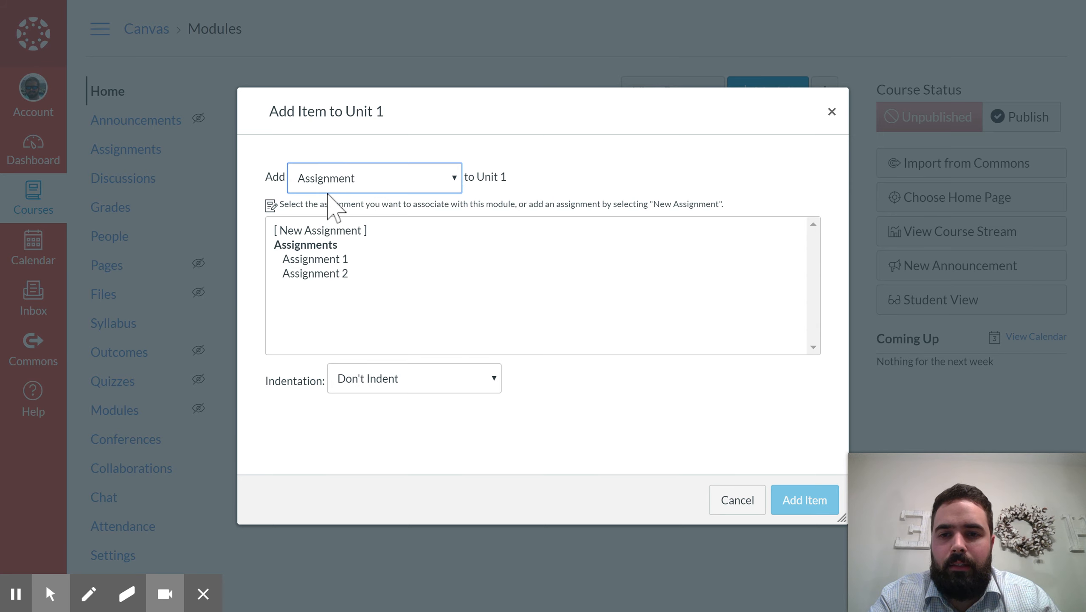
{"action": "left_click", "coordinate": [326, 339]}
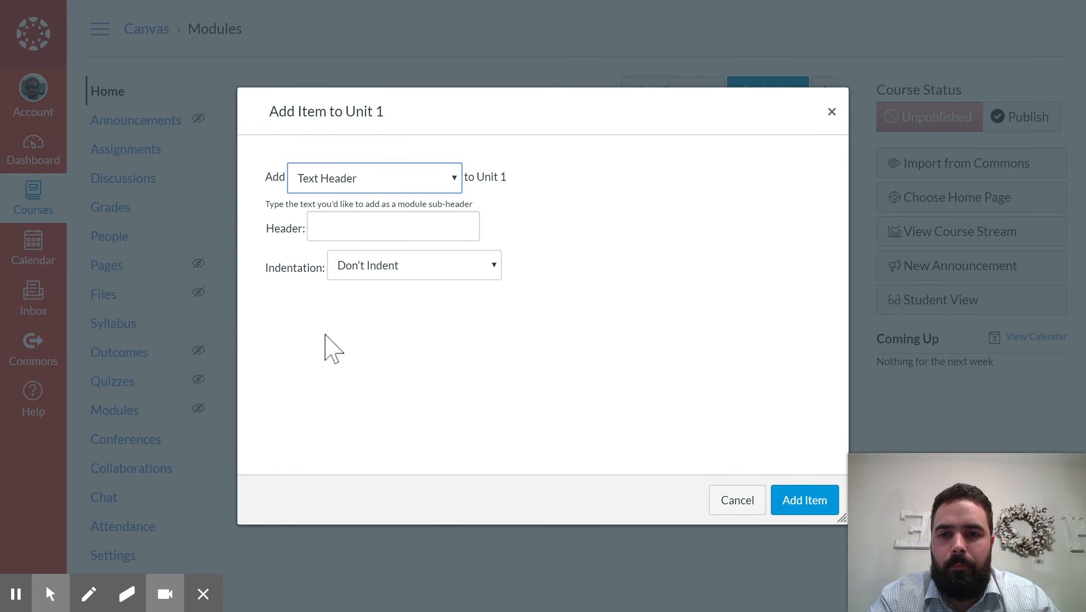
{"action": "left_click", "coordinate": [407, 226]}
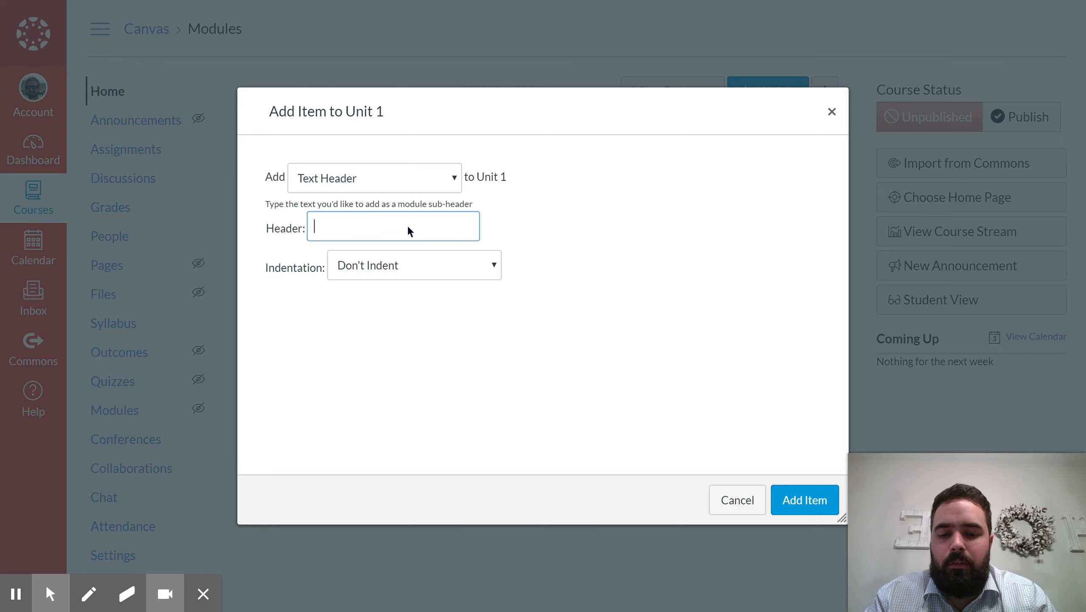
{"action": "type", "text": "Helpf"}
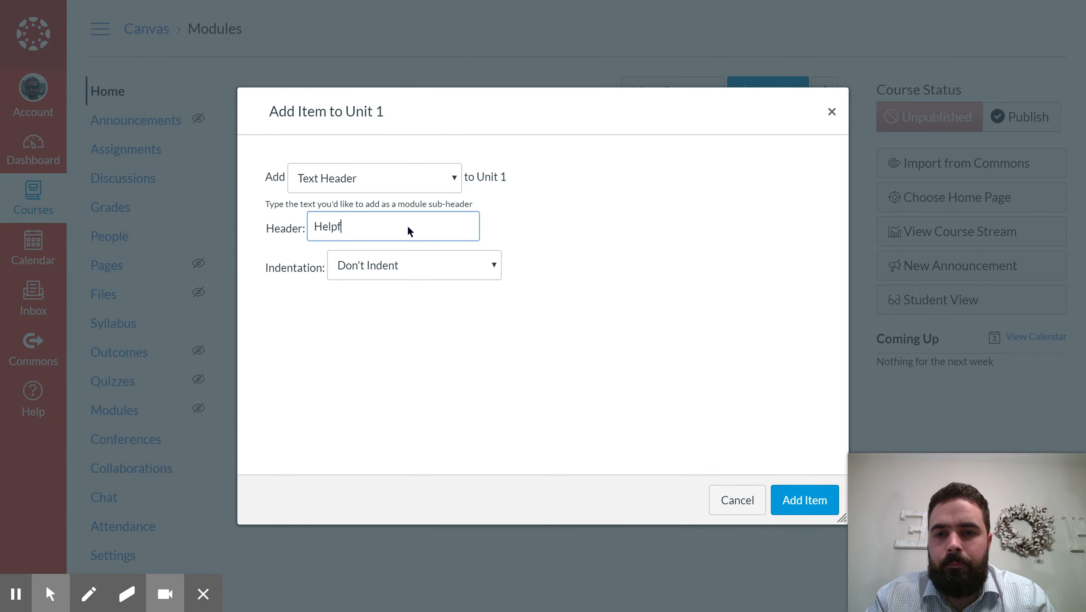
{"action": "type", "text": "ul videos"}
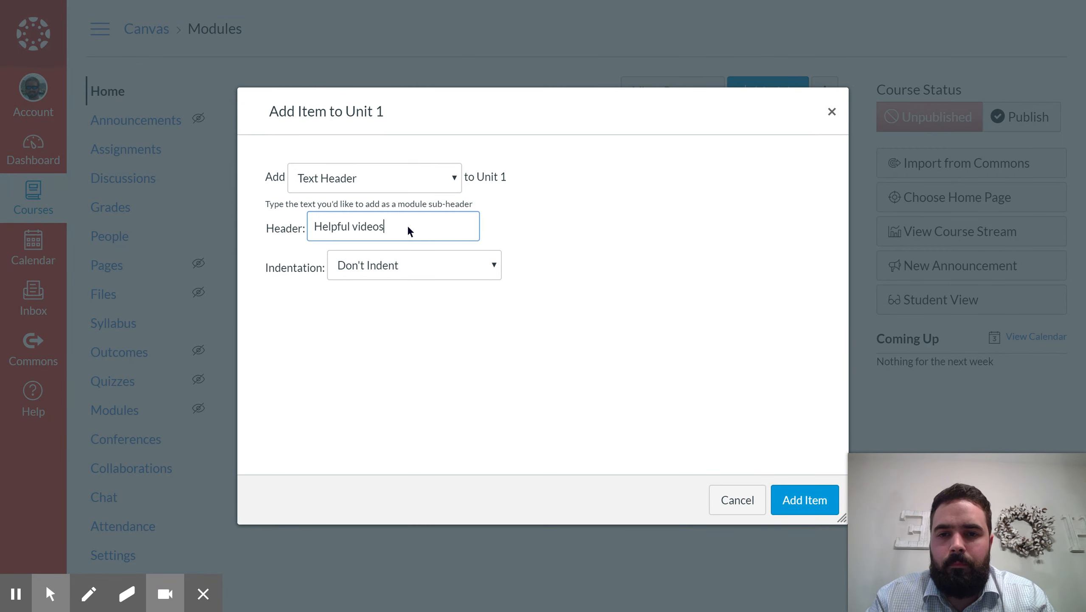
{"action": "left_click", "coordinate": [444, 266]}
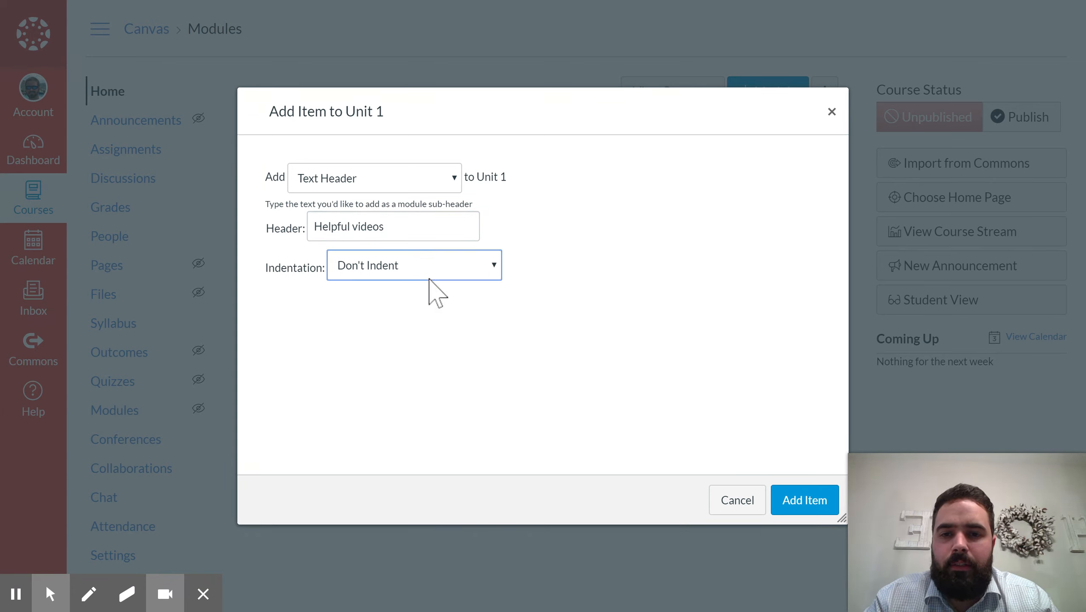
{"action": "key", "text": "Down"}
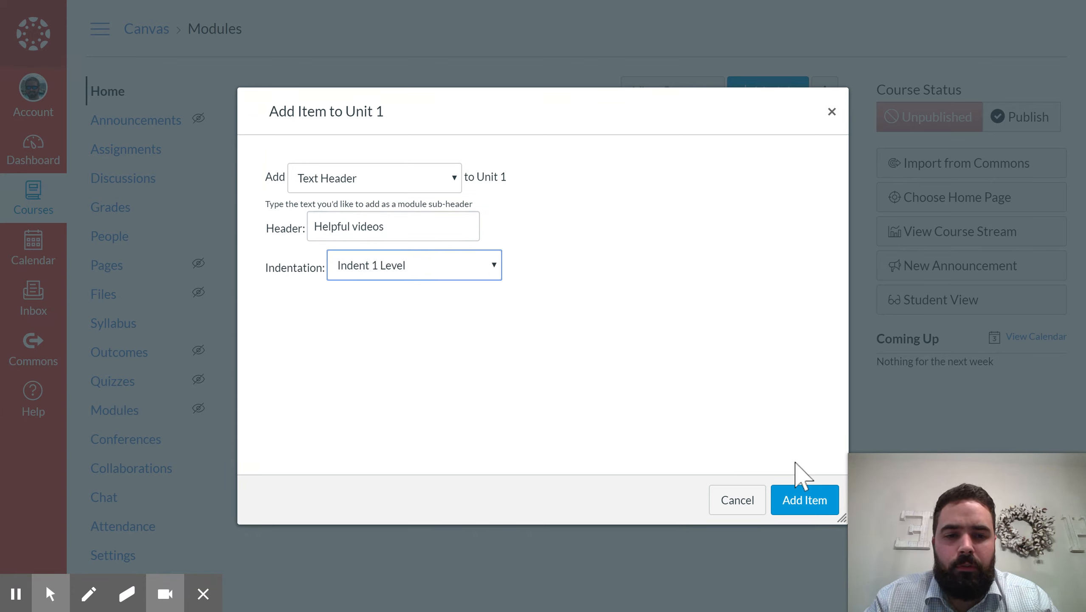
{"action": "left_click", "coordinate": [797, 501]}
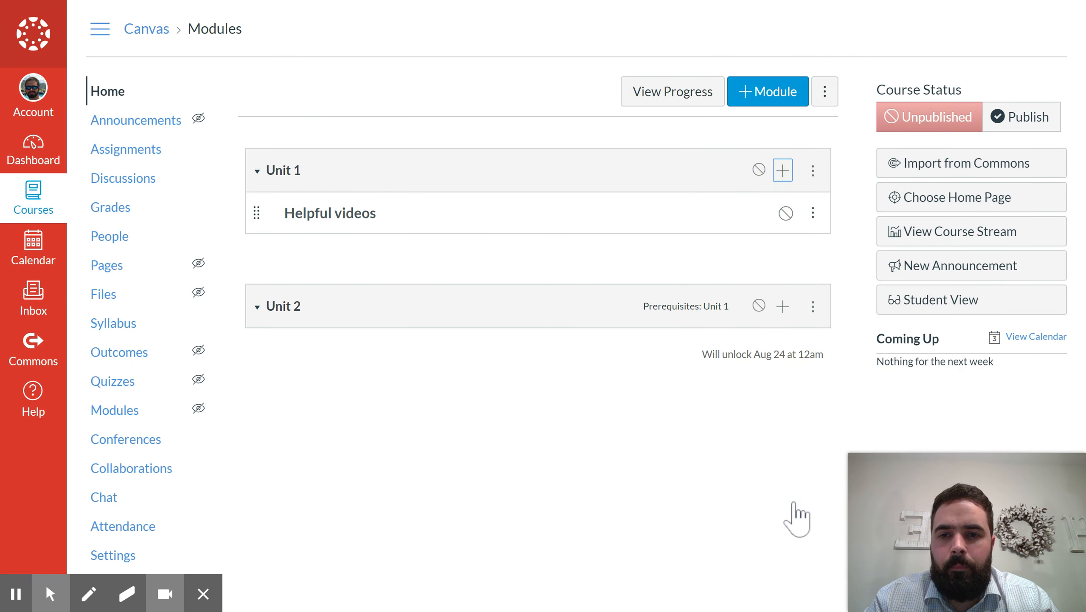
- Add another text header "Notes" to the Unit 1 module, keeping the 1-level indentation
{"action": "left_click", "coordinate": [783, 170]}
{"action": "left_click", "coordinate": [380, 223]}
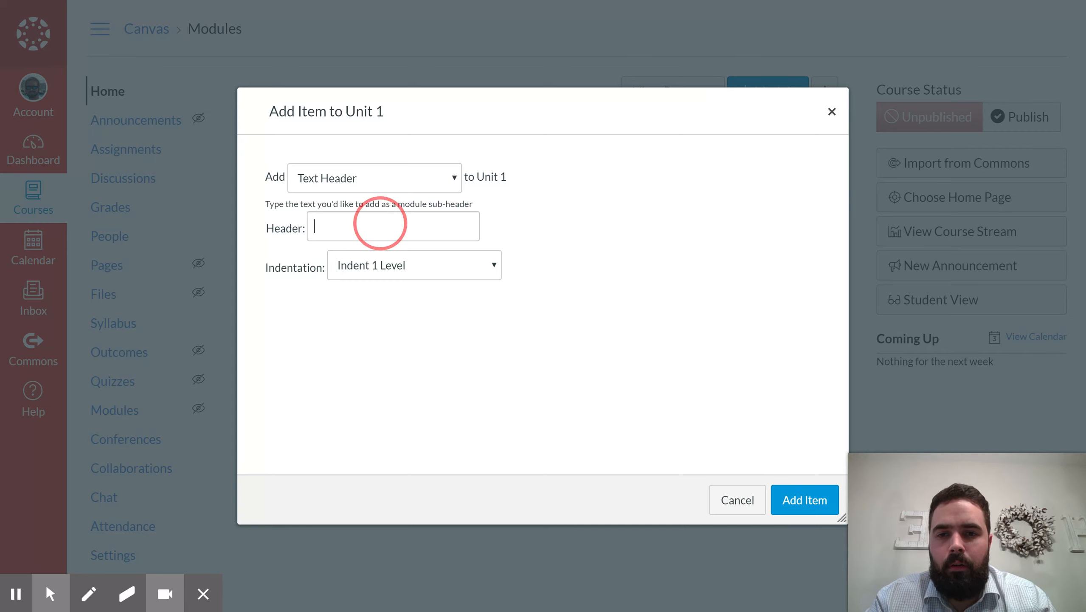
{"action": "type", "text": "Notes"}
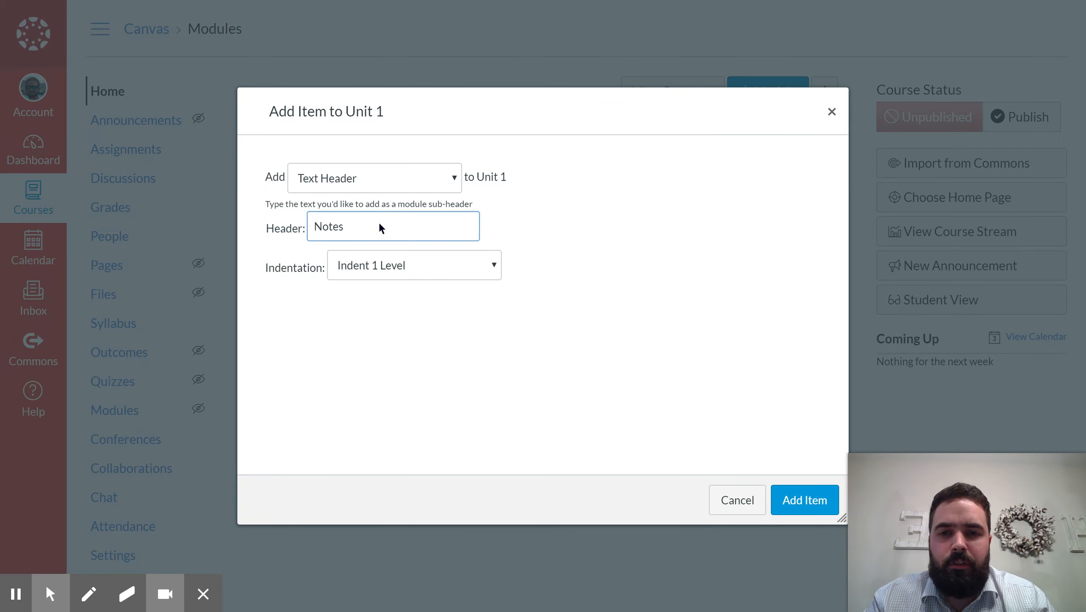
{"action": "left_click", "coordinate": [805, 502]}
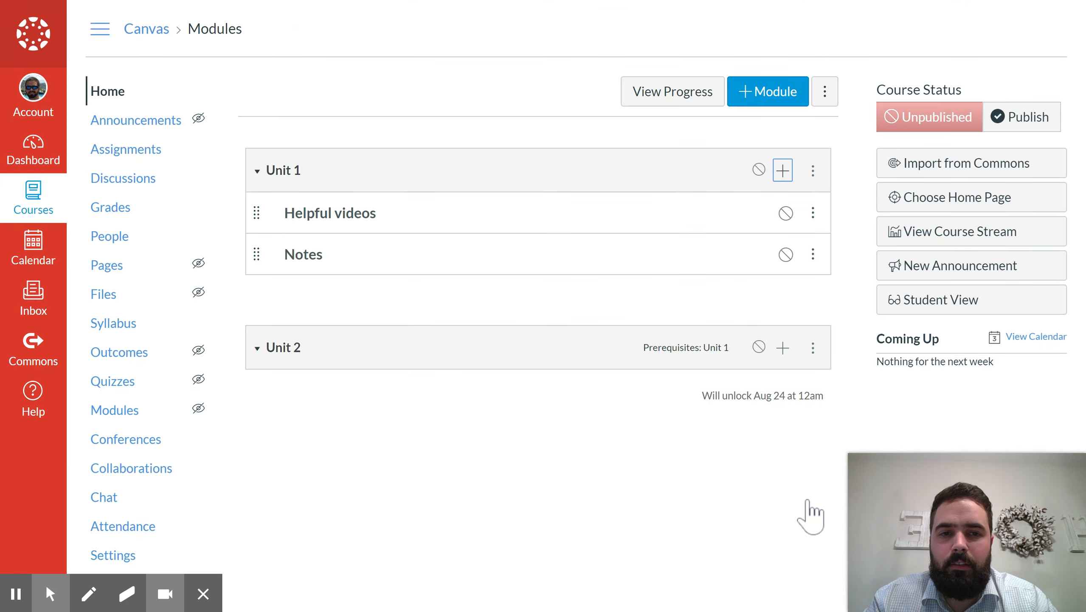
- Add a text header "Quizzes" to the Unit 1 module, keeping the 1-level indentation
{"action": "left_click", "coordinate": [786, 175]}
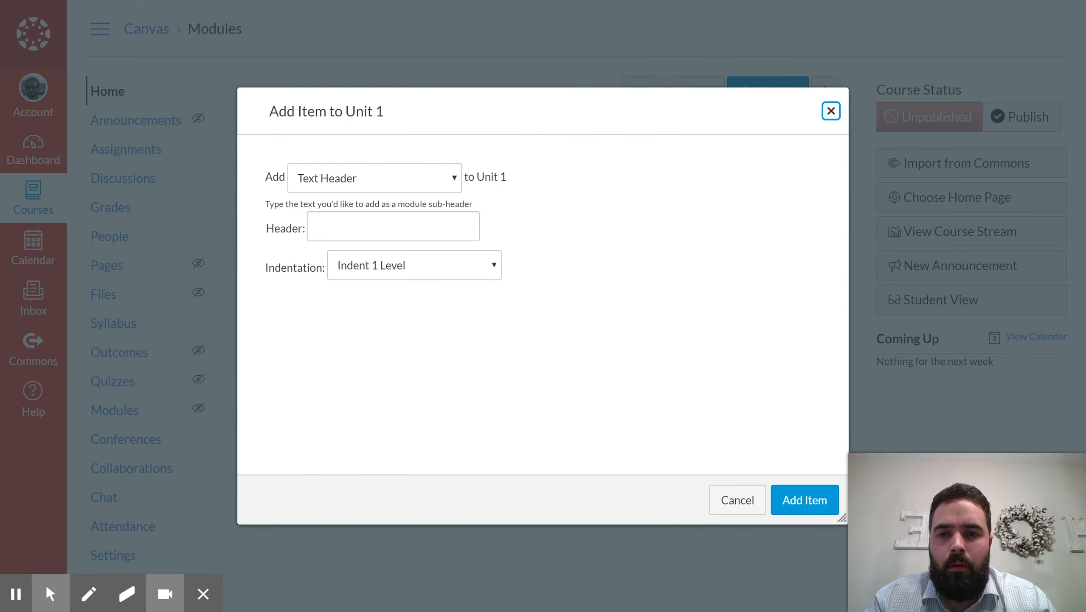
{"action": "left_click", "coordinate": [352, 218]}
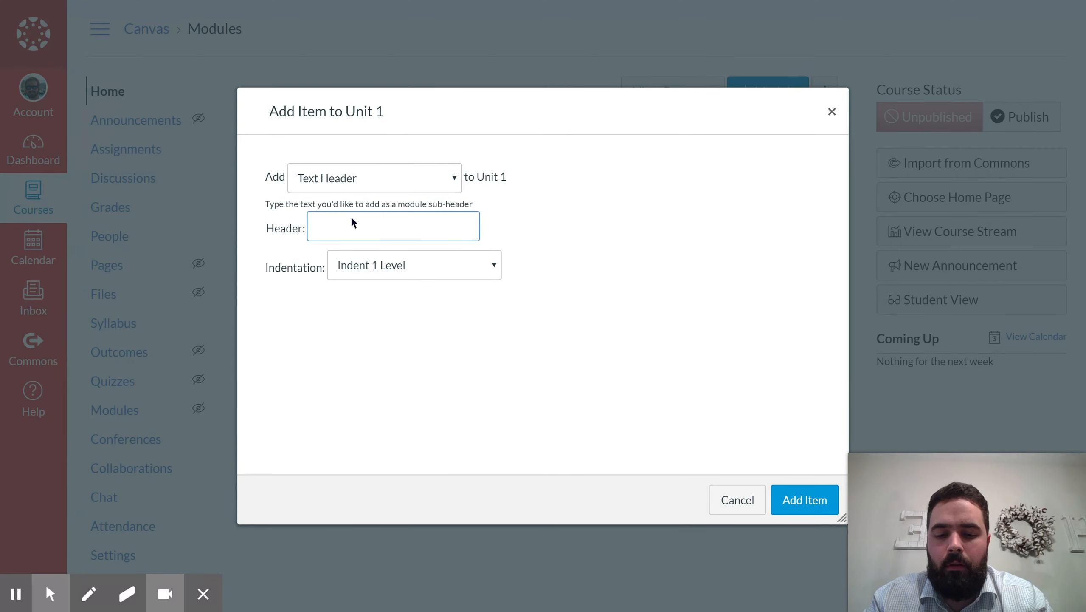
{"action": "type", "text": "Quizzes"}
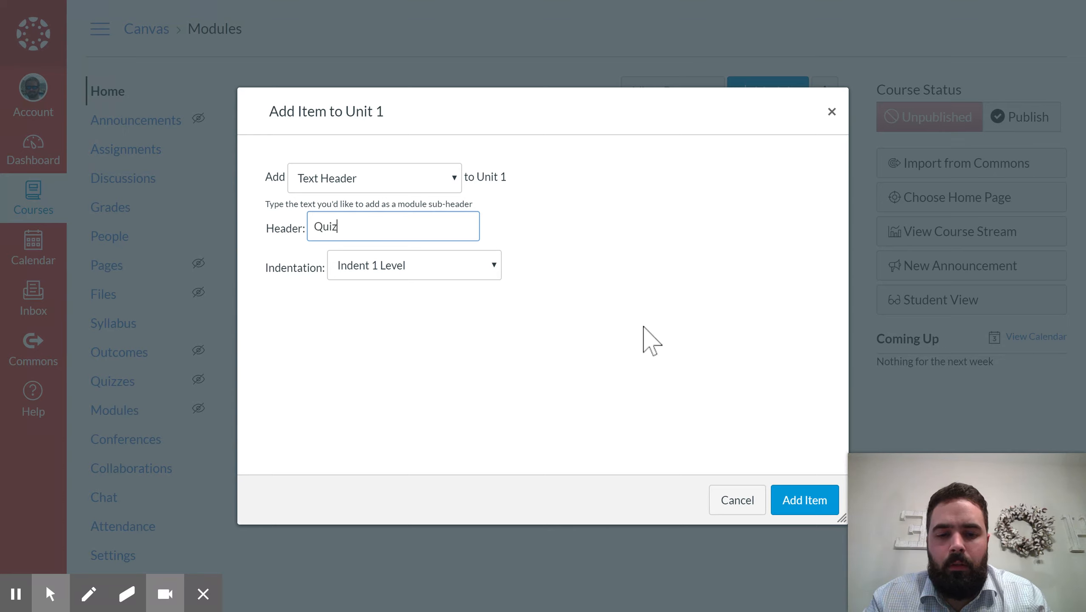
{"action": "left_click", "coordinate": [806, 514]}
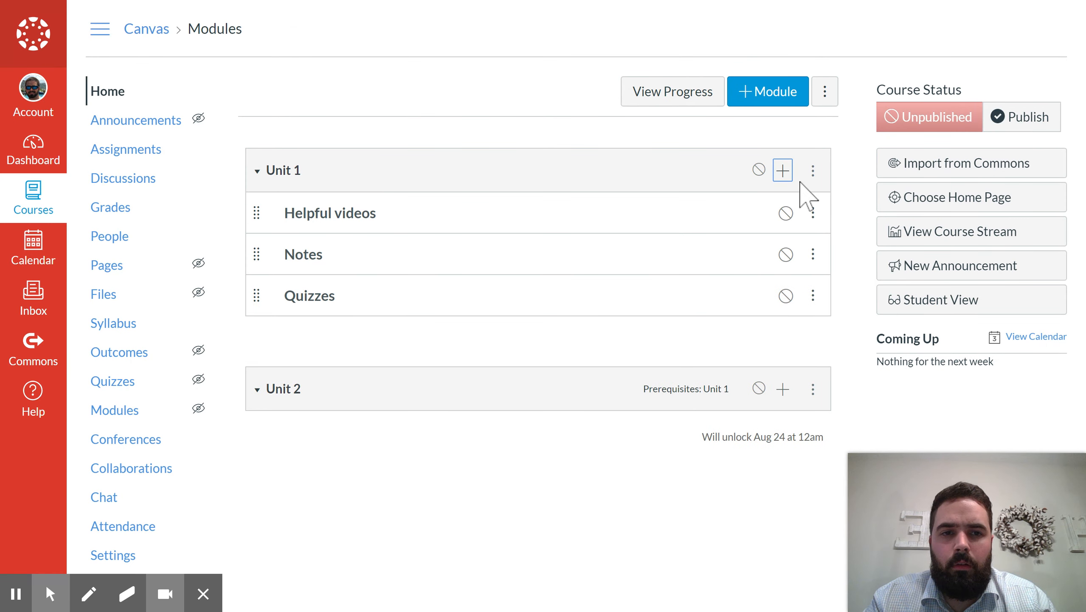
- Add a text header "Assignments" to the Unit 1 module, keeping the 1-level indentation
{"action": "left_click", "coordinate": [782, 170]}
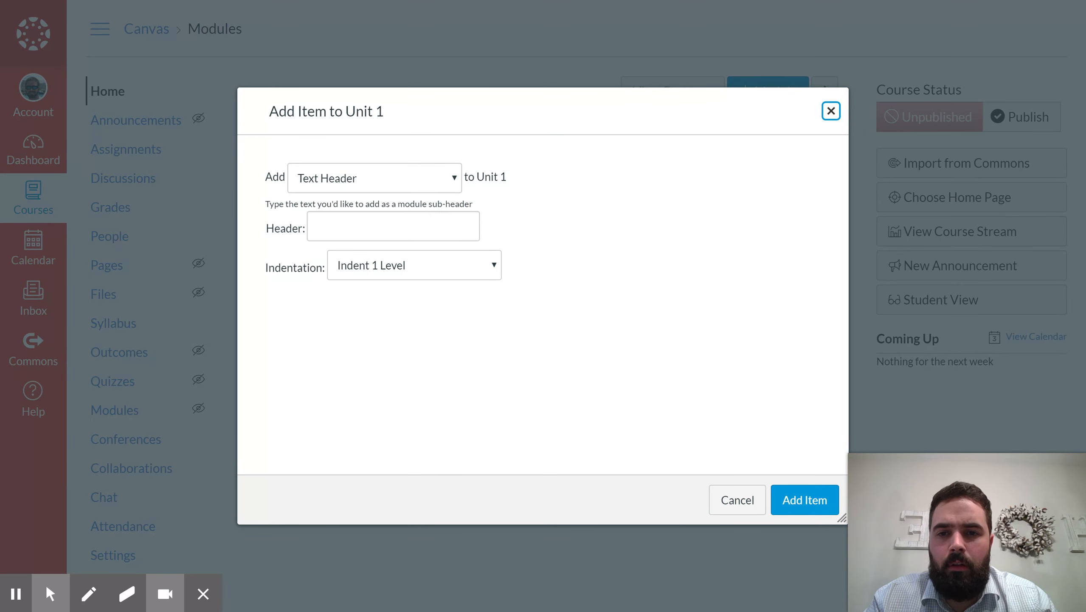
{"action": "left_click", "coordinate": [401, 219]}
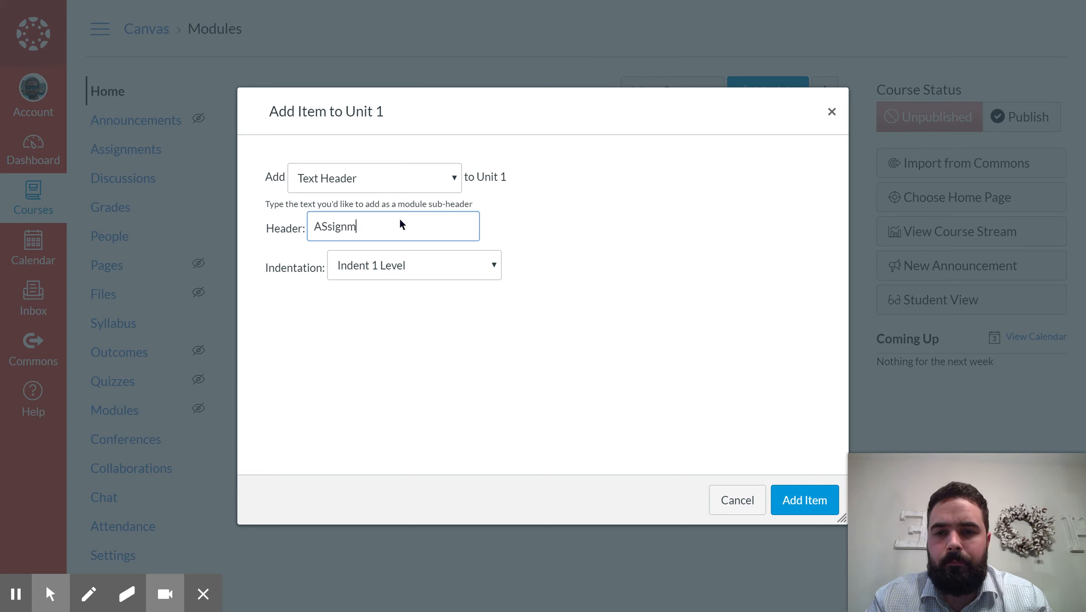
{"action": "type", "text": "ASsignm"}
{"action": "key", "text": "BackSpace"}
{"action": "key", "text": "BackSpace"}
{"action": "key", "text": "BackSpace"}
{"action": "key", "text": "BackSpace"}
{"action": "key", "text": "BackSpace"}
{"action": "type", "text": "ssi"}
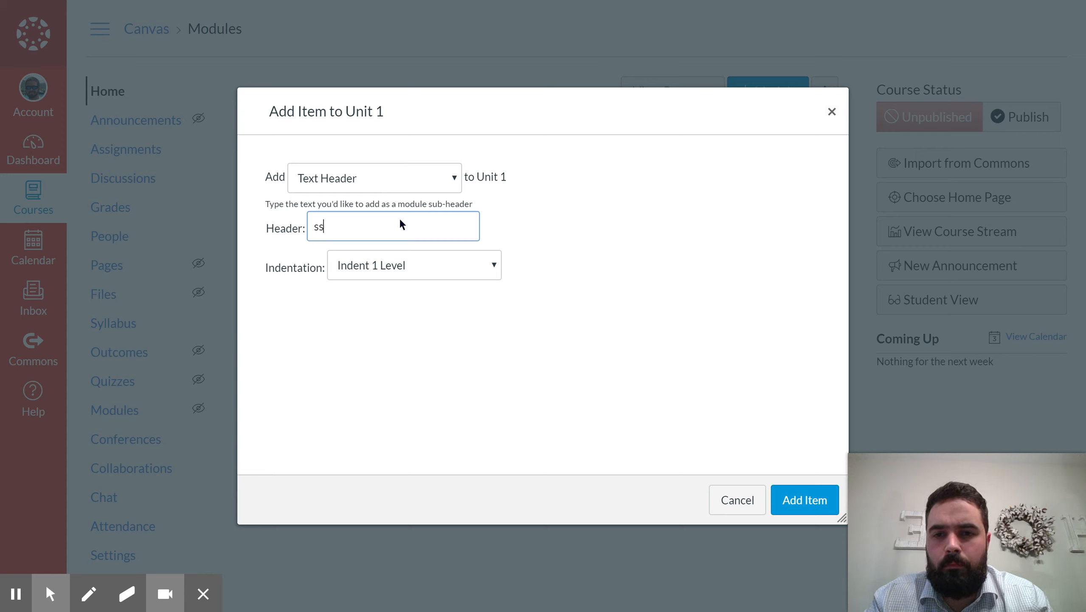
{"action": "key", "text": "BackSpace"}
{"action": "key", "text": "BackSpace"}
{"action": "key", "text": "BackSpace"}
{"action": "type", "text": "Assignments"}
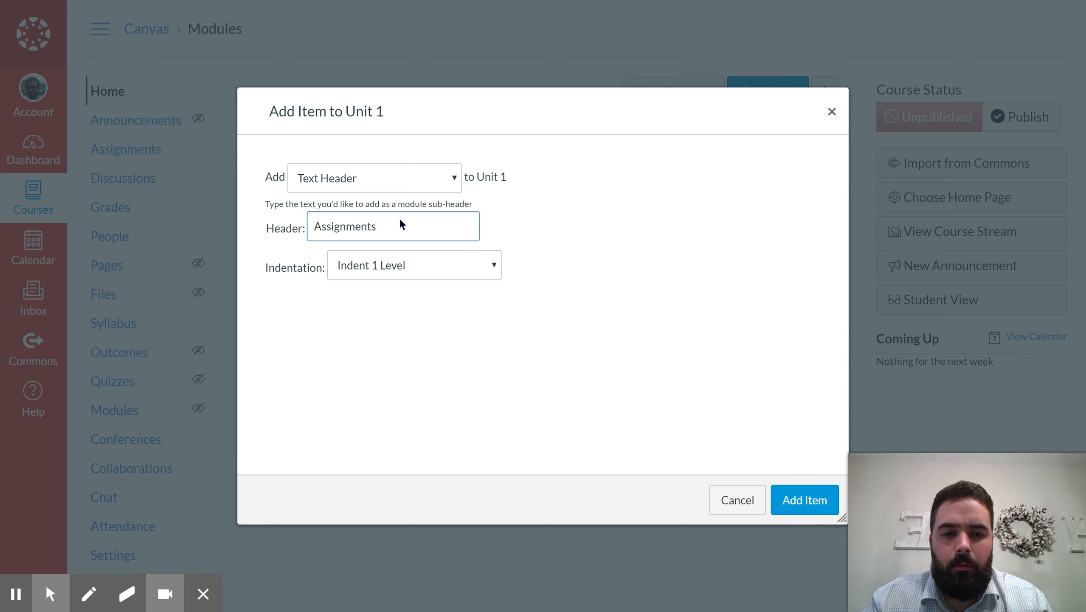
{"action": "left_click", "coordinate": [810, 507]}
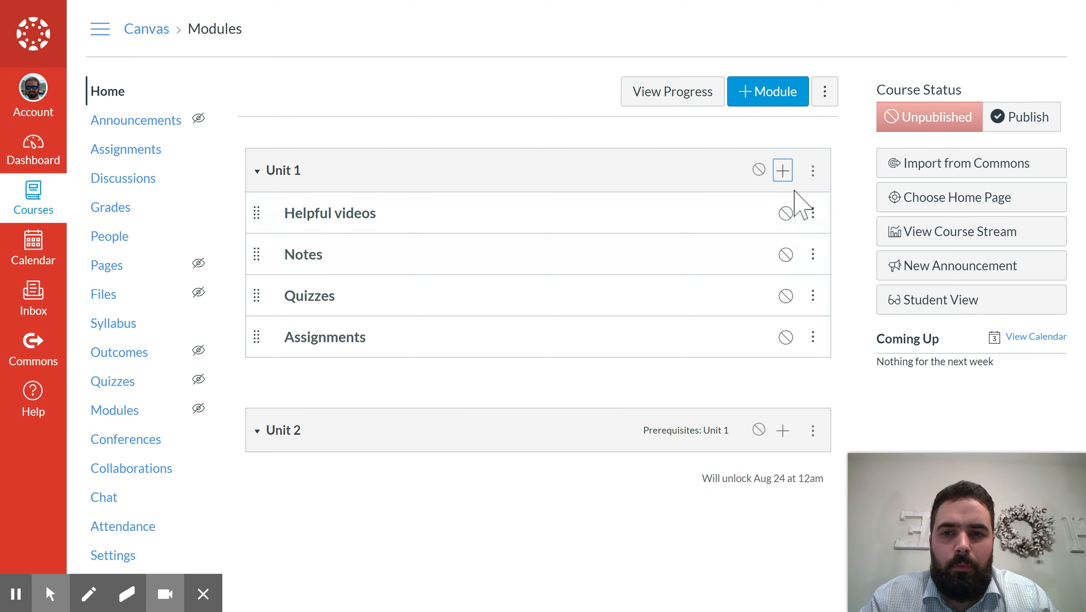
{"action": "left_click", "coordinate": [783, 171]}
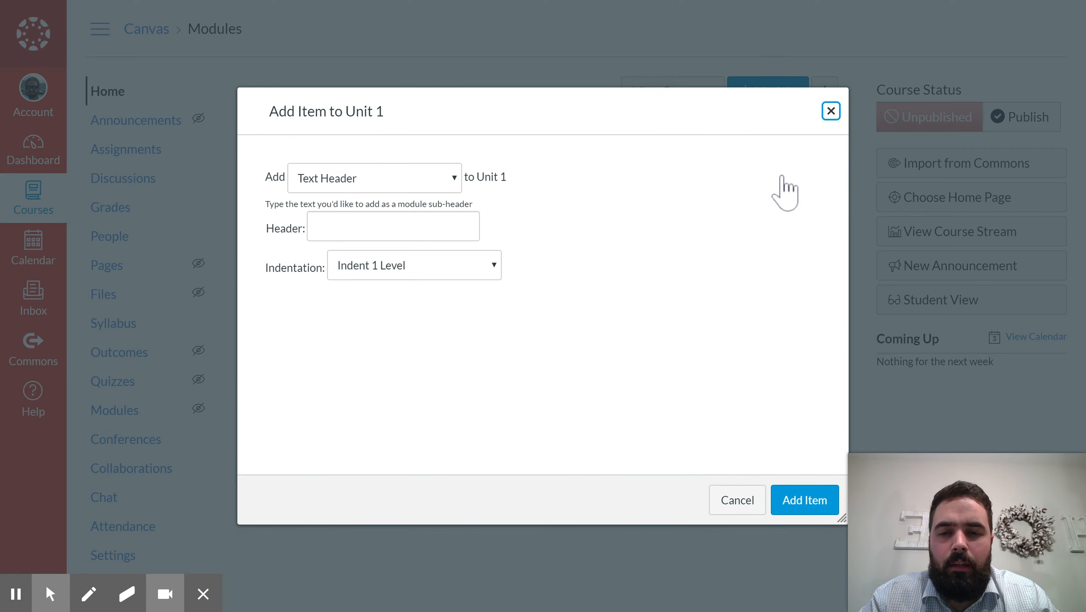
{"action": "left_click", "coordinate": [382, 183]}
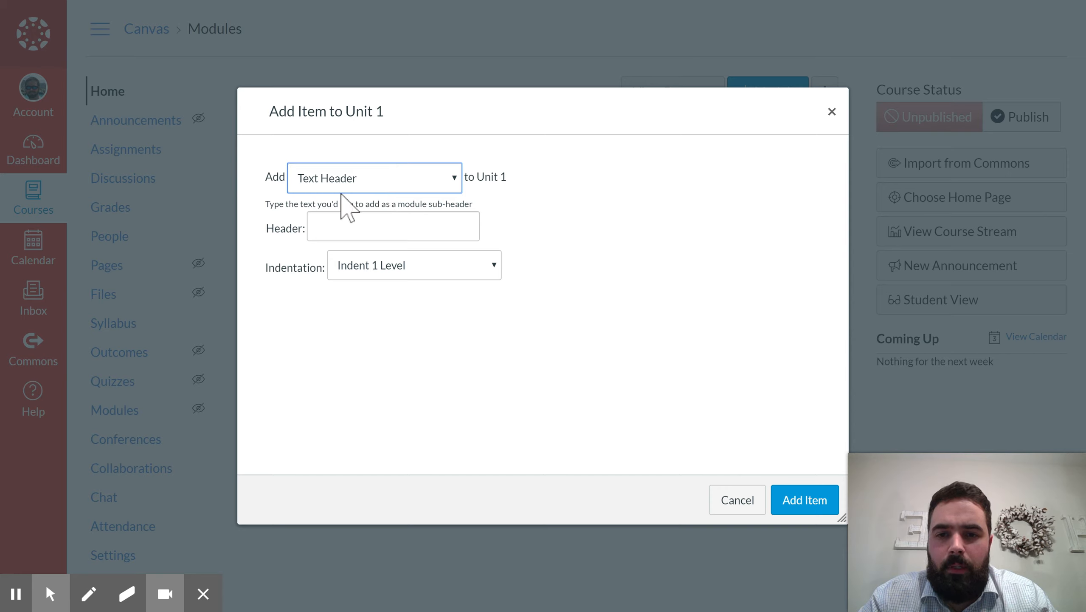
{"action": "key", "text": "Down"}
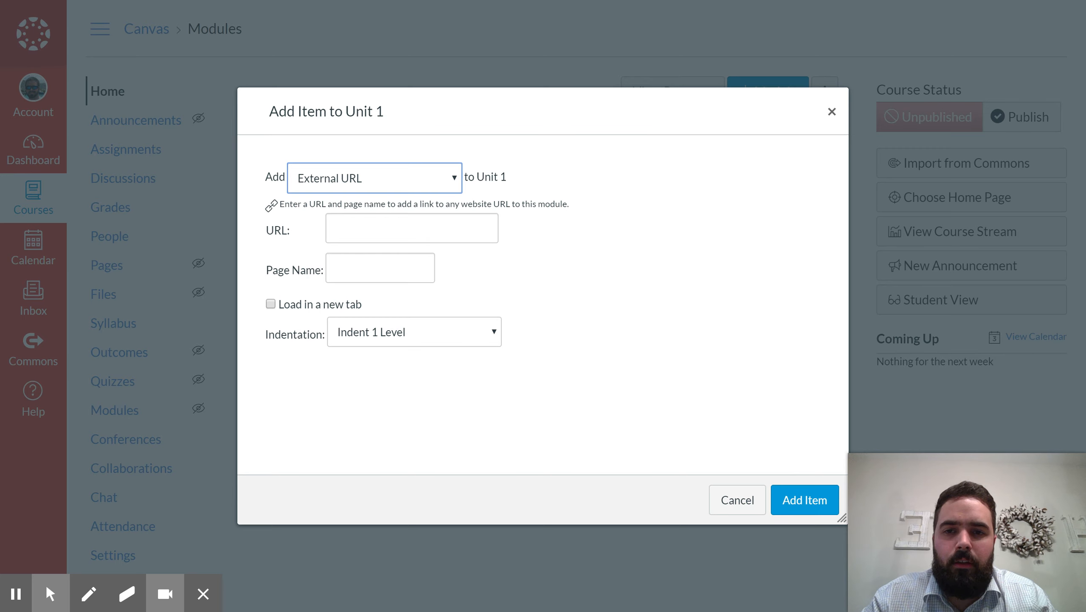
{"action": "left_click", "coordinate": [450, 226]}
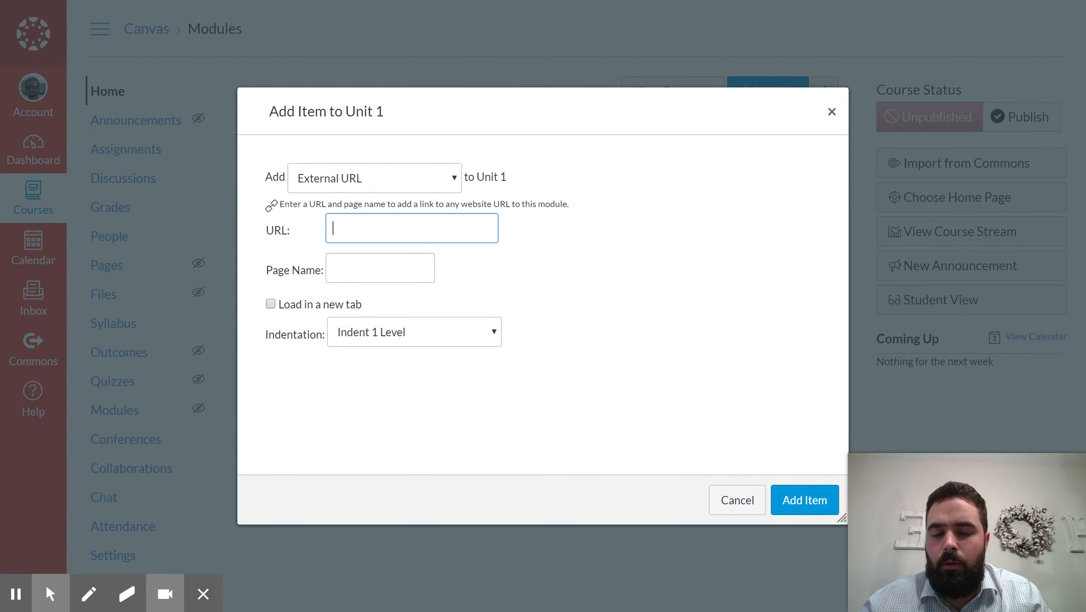
{"action": "type", "text": "https://www.youtube.com/watch?v=7S4WMwesMts"}
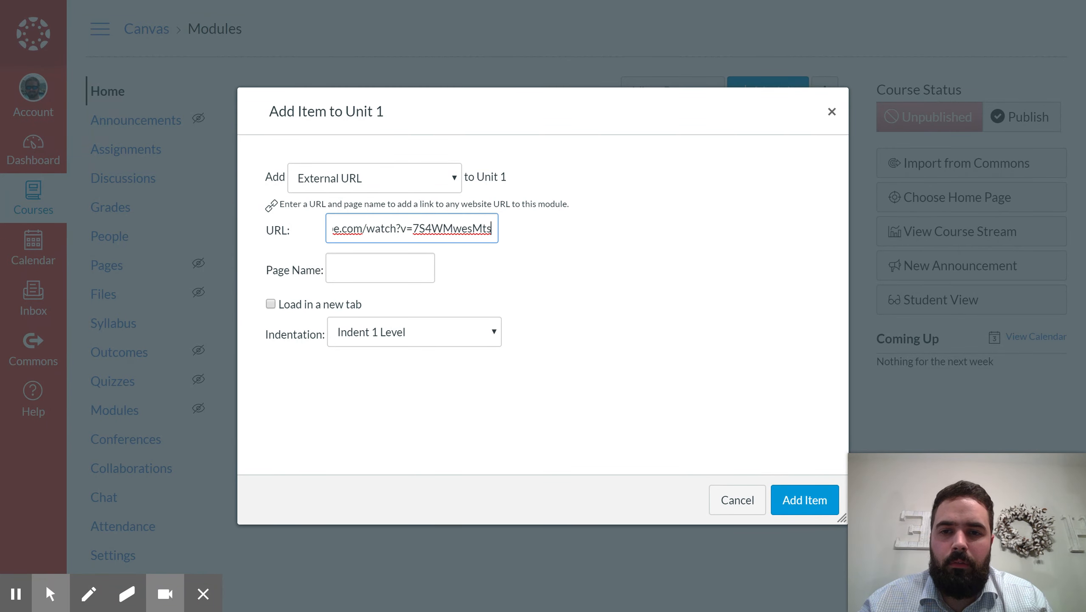
{"action": "left_click", "coordinate": [423, 268]}
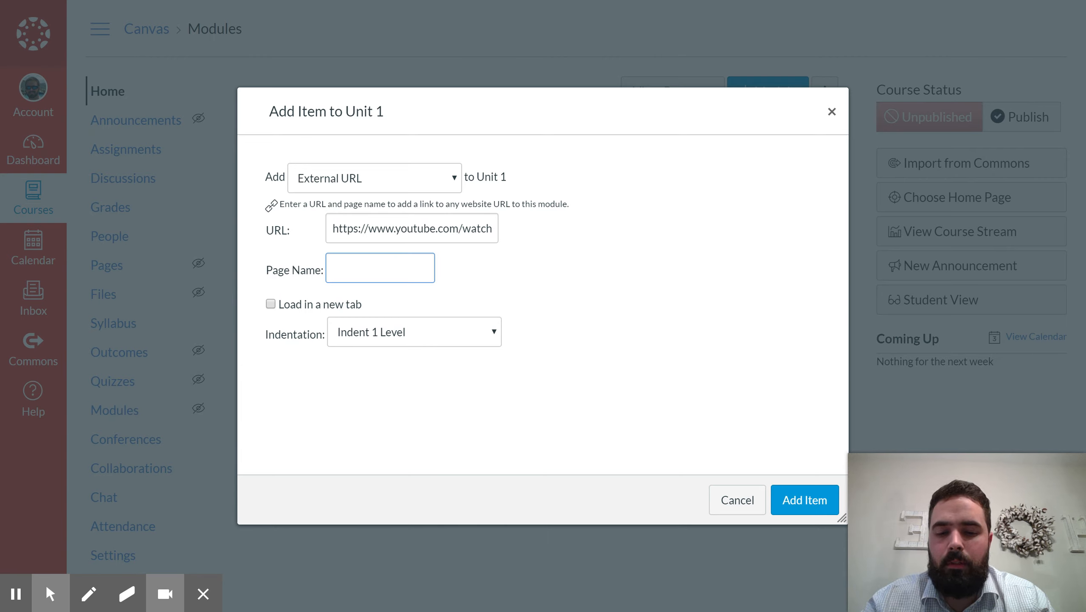
{"action": "type", "text": "Evolution Video"}
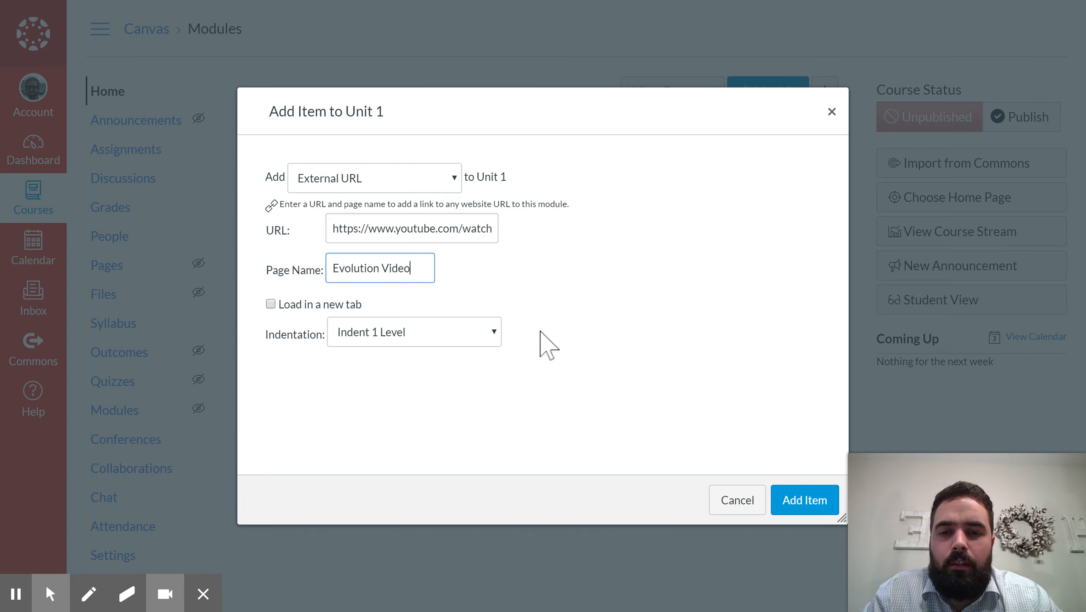
- Add the video link with loading in a new tab and a 2-level indentation, and move it directly below the "Helpful videos" header
{"action": "left_click", "coordinate": [271, 304]}
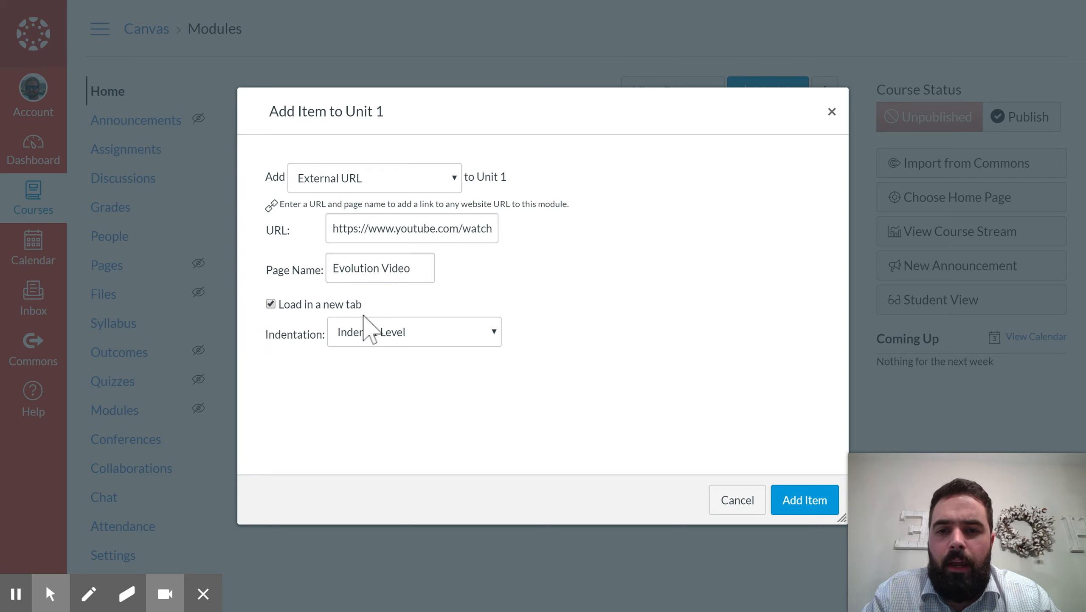
{"action": "left_click", "coordinate": [413, 329]}
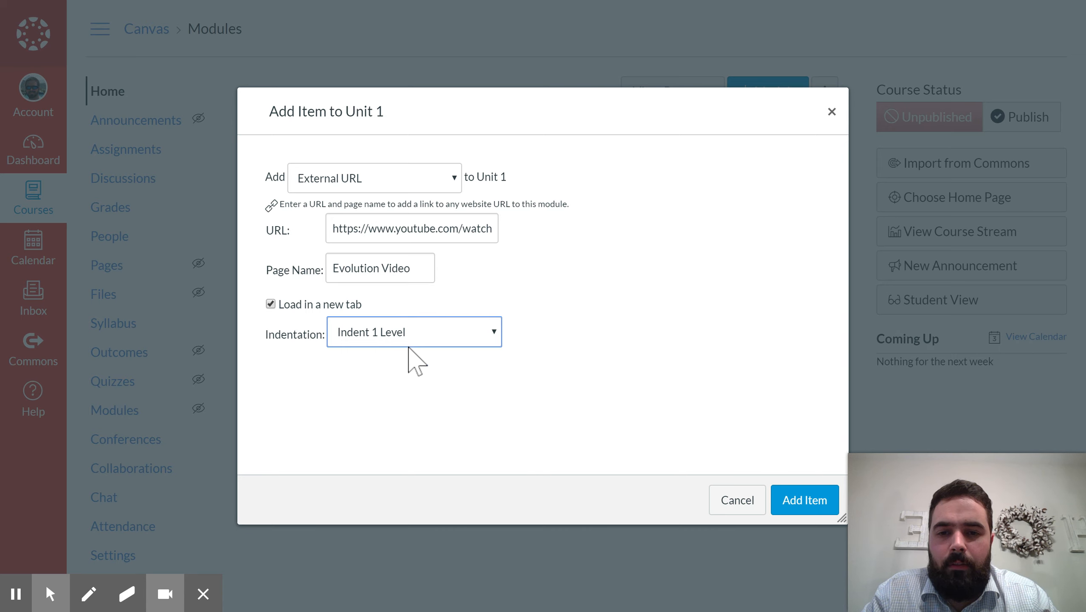
{"action": "key", "text": "Down"}
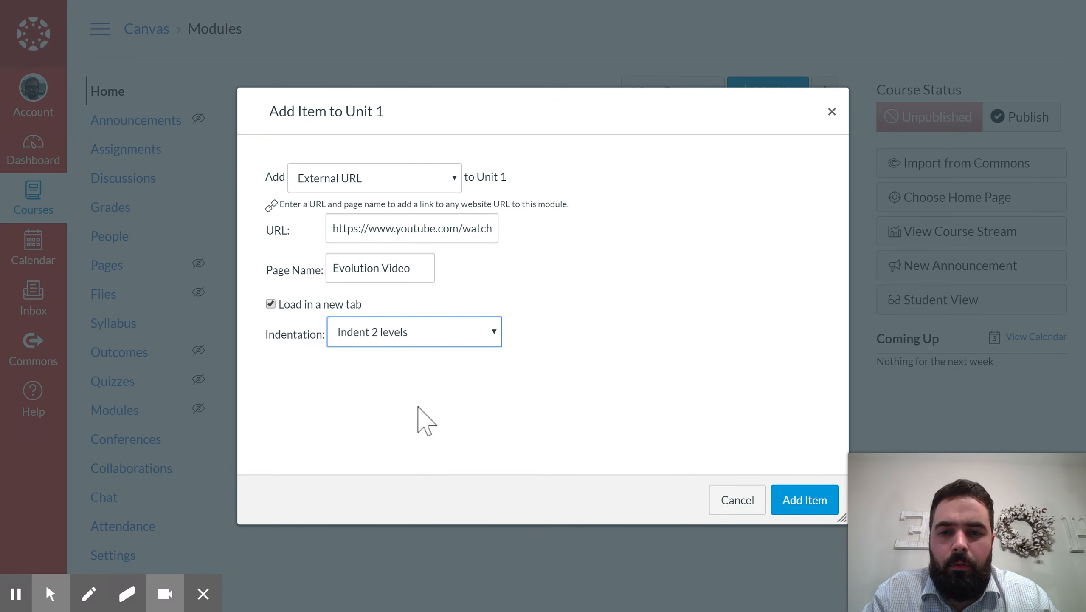
{"action": "left_click", "coordinate": [787, 516]}
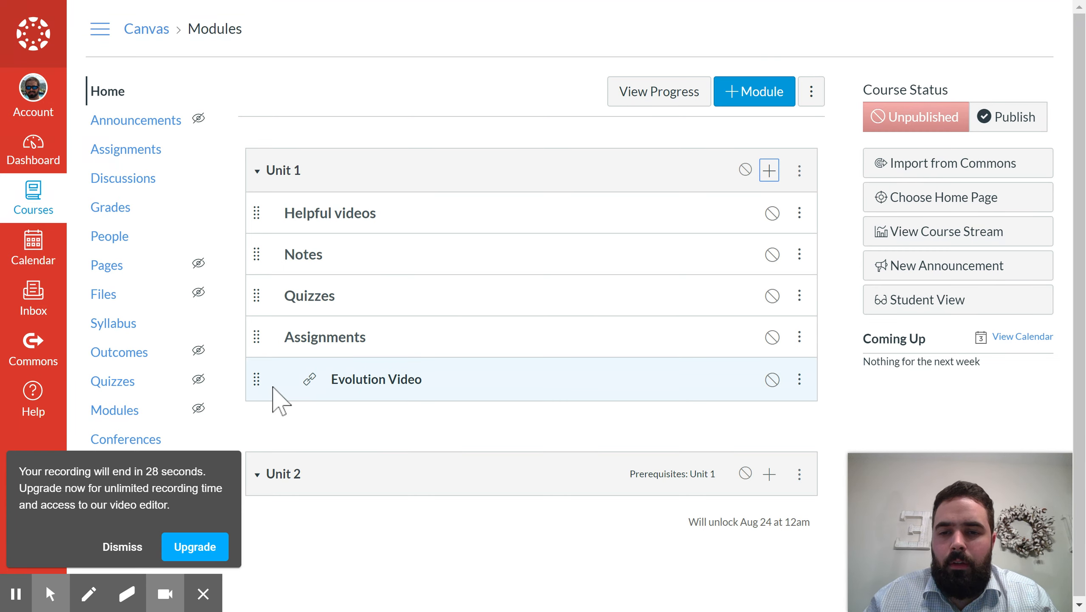
{"action": "left_click_drag", "start_coordinate": [259, 383], "coordinate": [257, 254]}
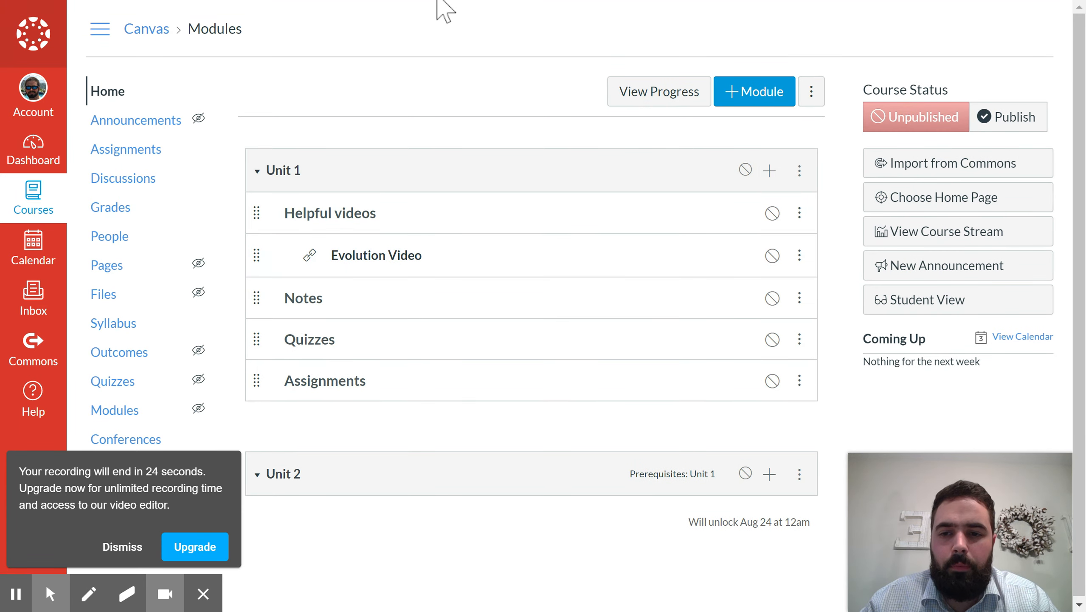